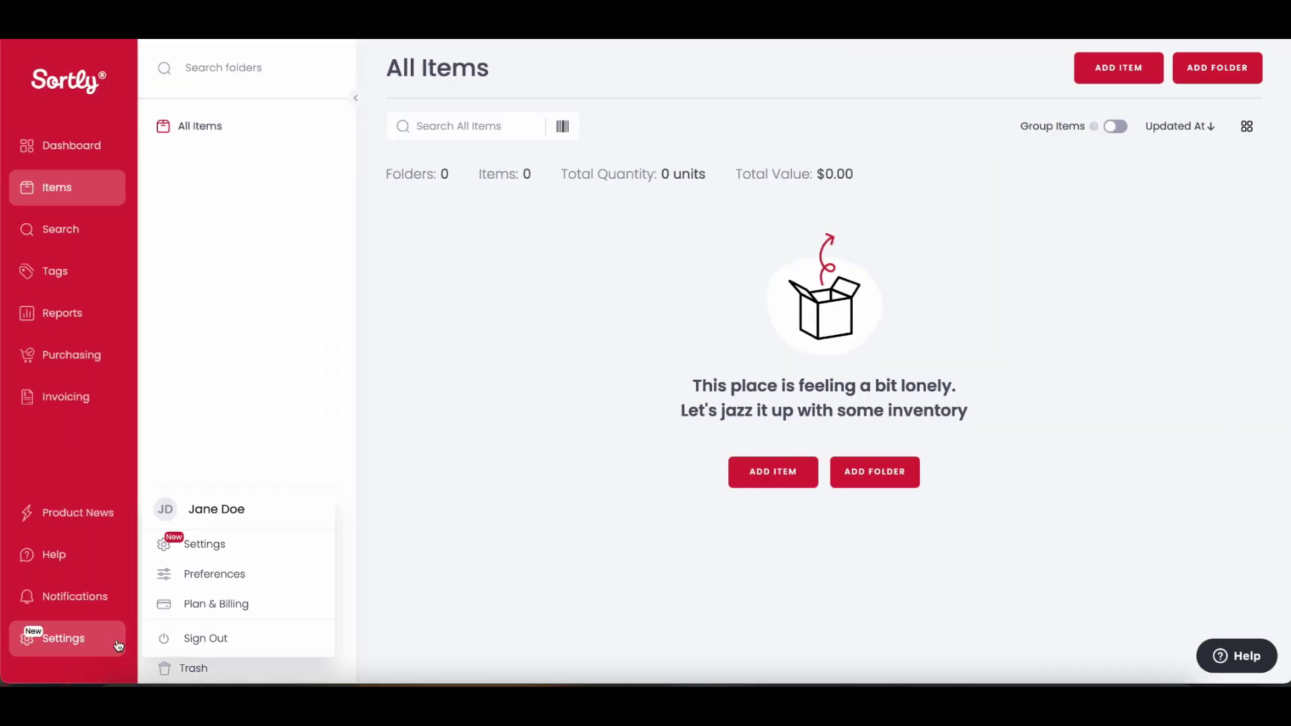
Step: Start a Quick Import from Settings and upload Sortly Inventory.csv
{"action": "left_click", "coordinate": [281, 550]}
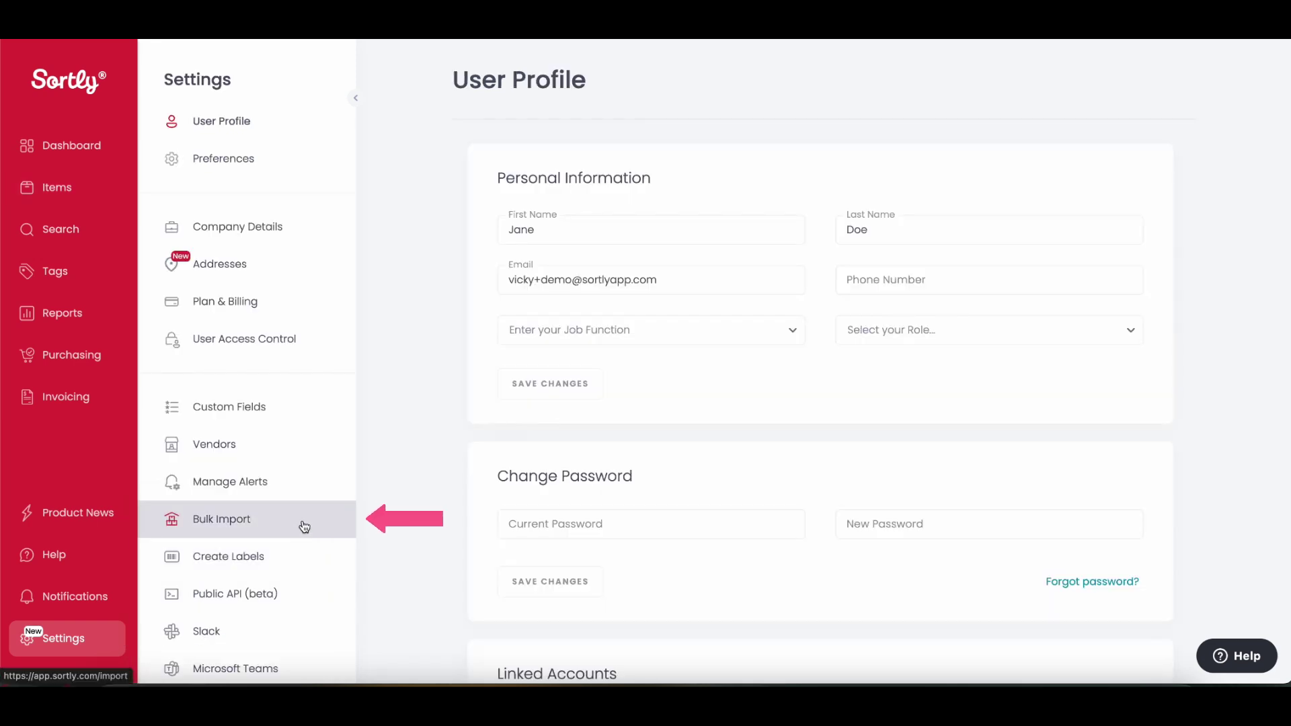
{"action": "left_click", "coordinate": [304, 526]}
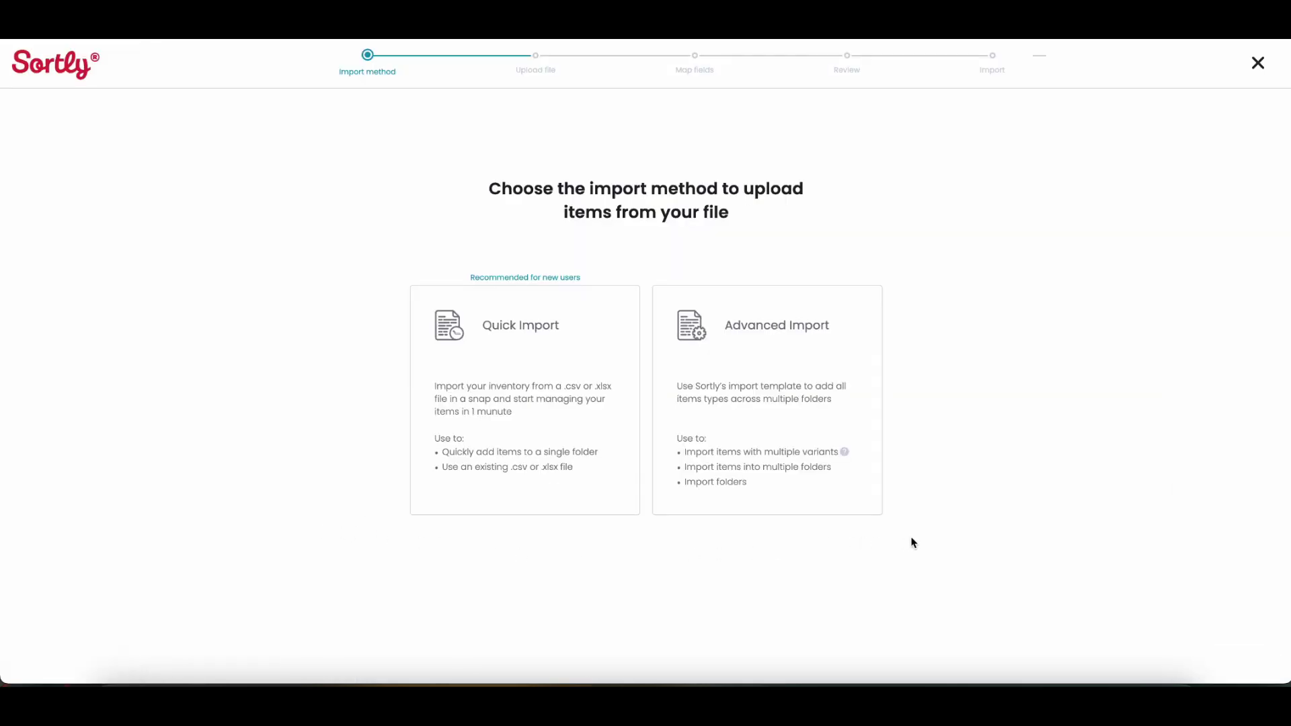
{"action": "left_click", "coordinate": [614, 509]}
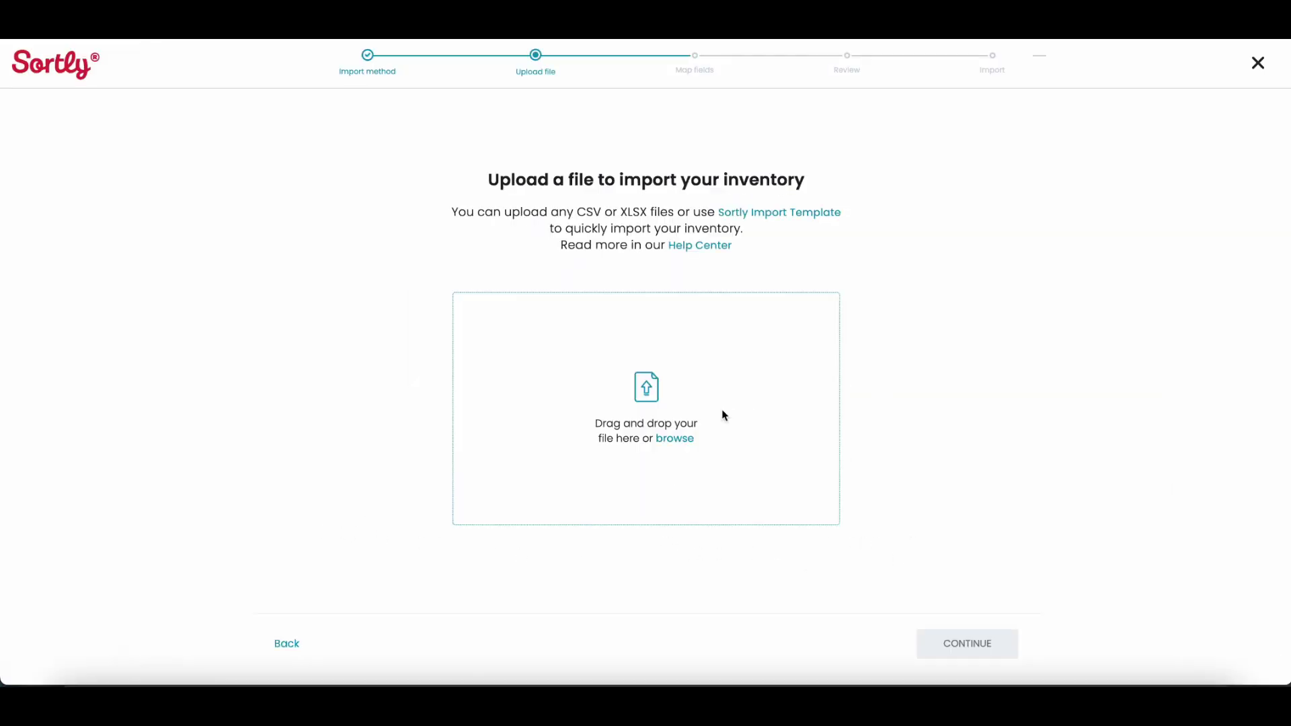
{"action": "left_click_drag", "start_coordinate": [1288, 377], "coordinate": [688, 410]}
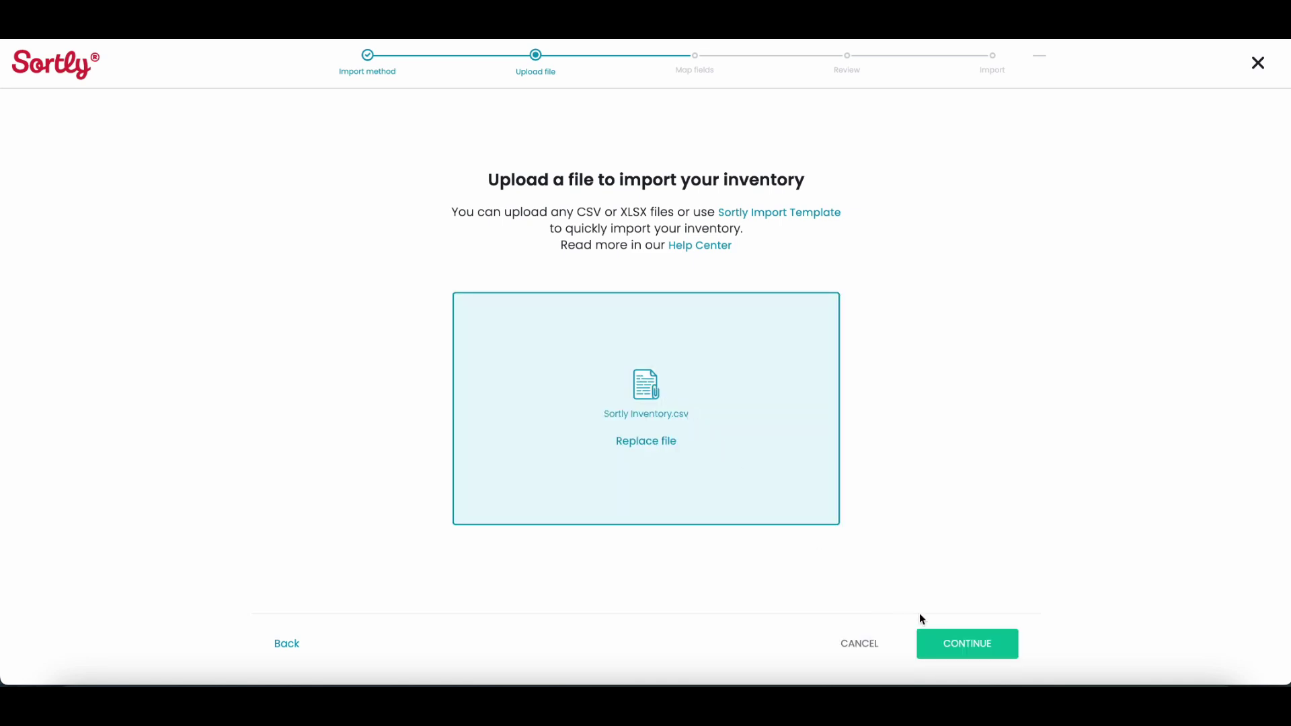
{"action": "left_click", "coordinate": [995, 654]}
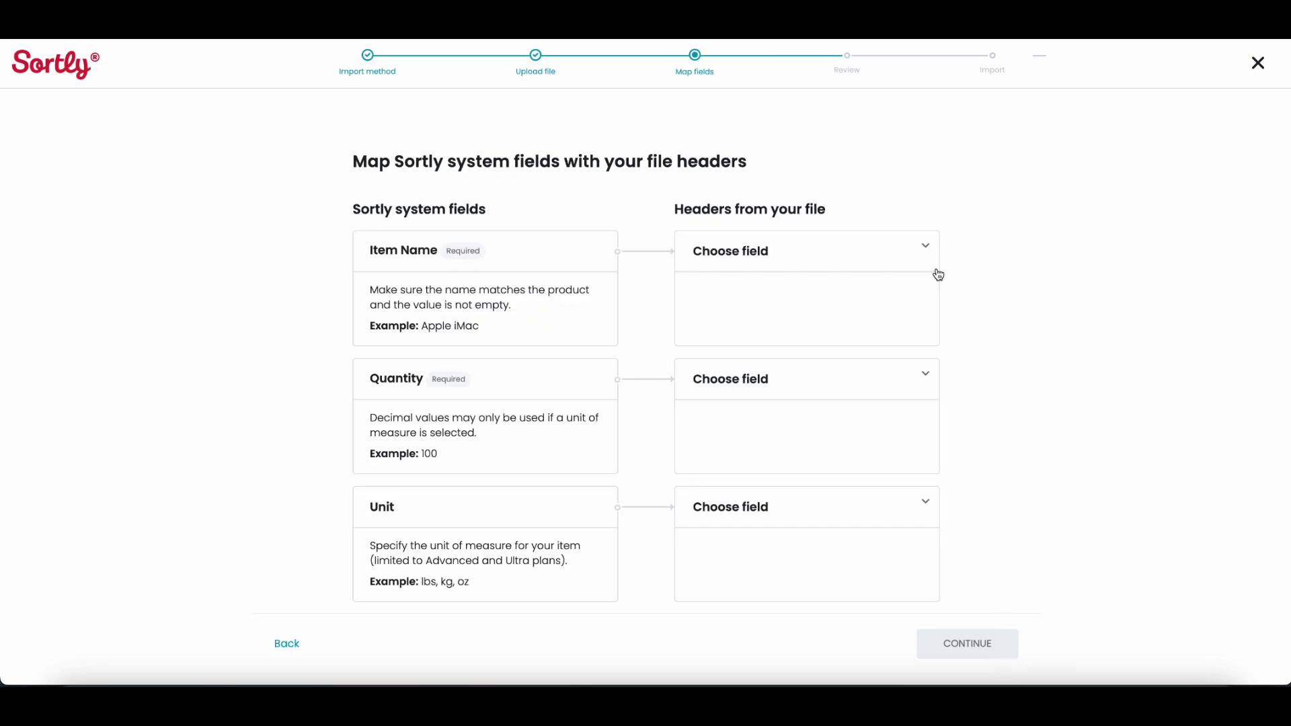
Step: Map Item Name, Quantity and Unit to the matching file headers and import the 19 items
{"action": "left_click", "coordinate": [927, 257]}
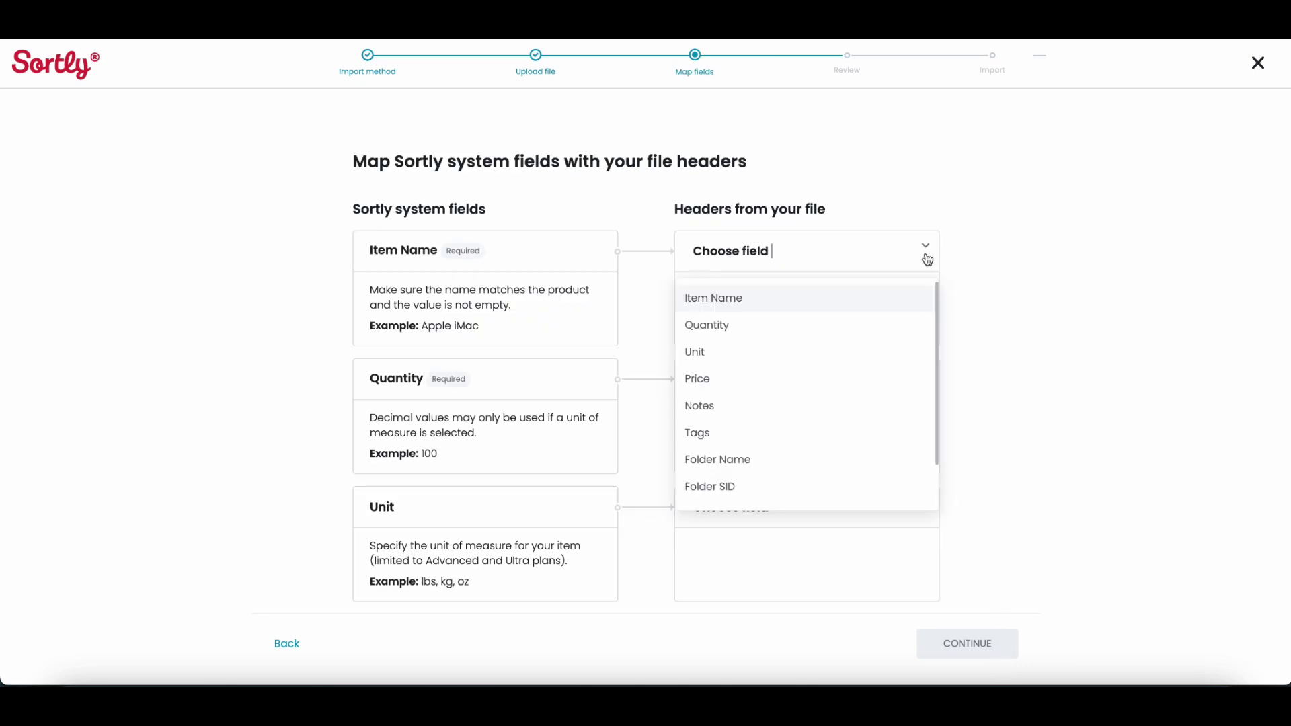
{"action": "left_click", "coordinate": [875, 306]}
{"action": "left_click", "coordinate": [925, 378]}
{"action": "left_click", "coordinate": [897, 427]}
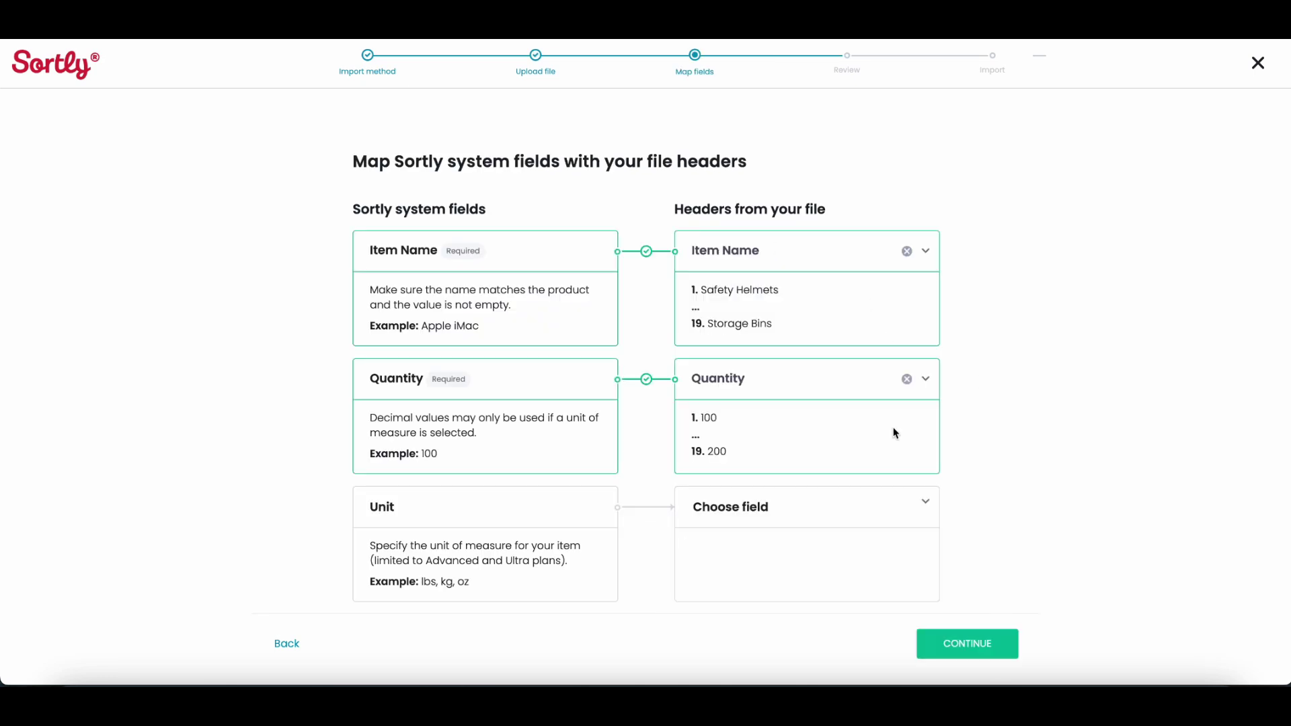
{"action": "left_click", "coordinate": [908, 501]}
{"action": "left_click", "coordinate": [891, 472]}
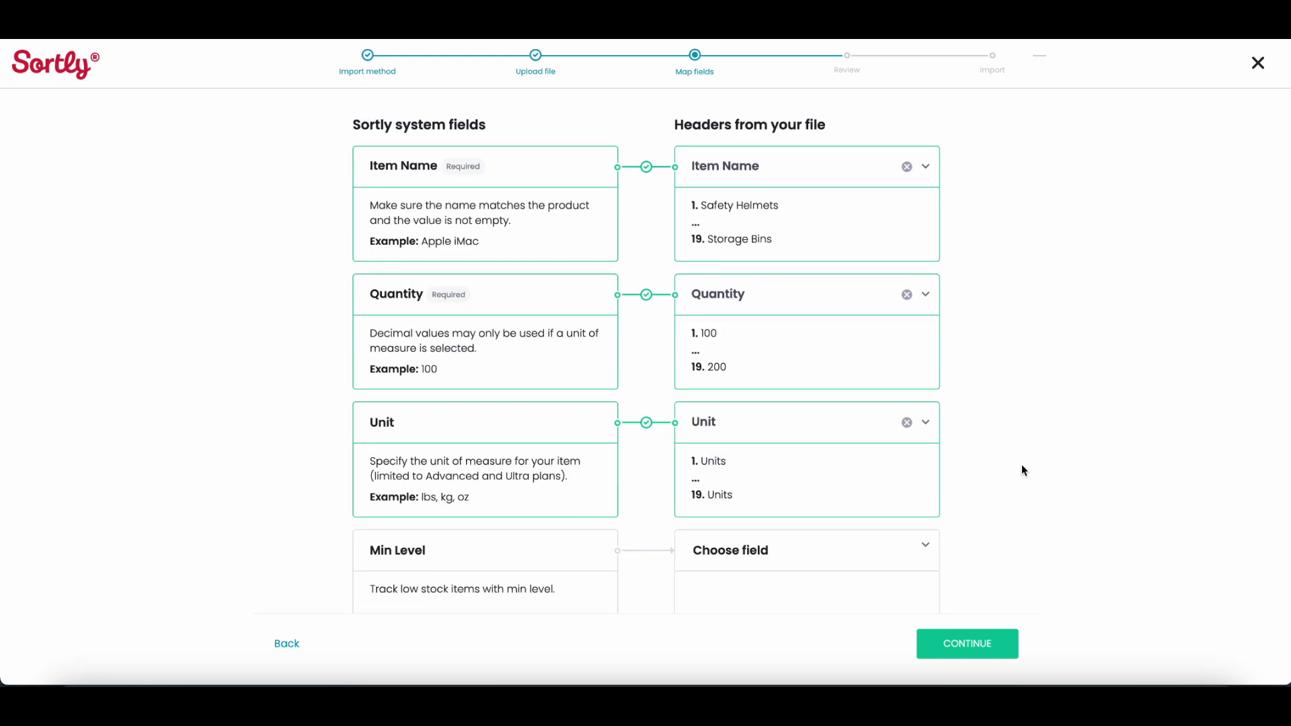
{"action": "scroll", "coordinate": [1023, 464], "scroll_direction": "up", "scroll_amount": 2}
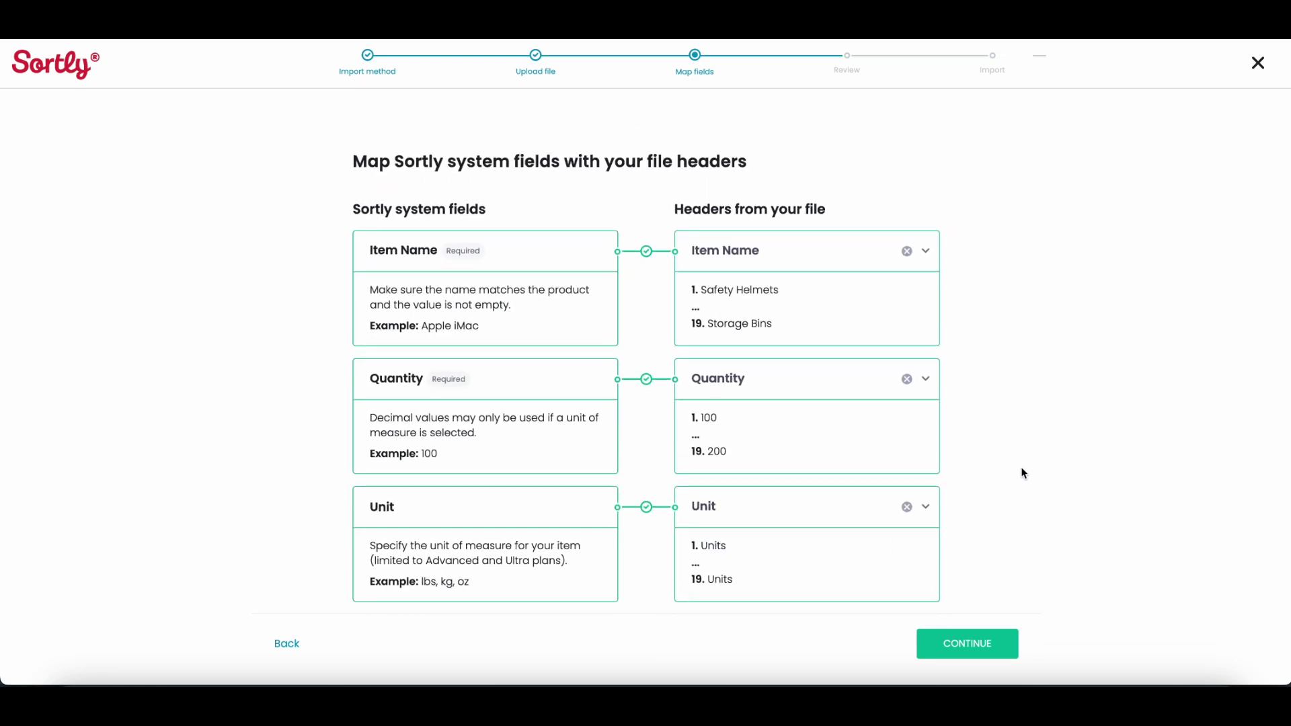
{"action": "left_click", "coordinate": [1005, 648]}
{"action": "left_click", "coordinate": [1005, 645]}
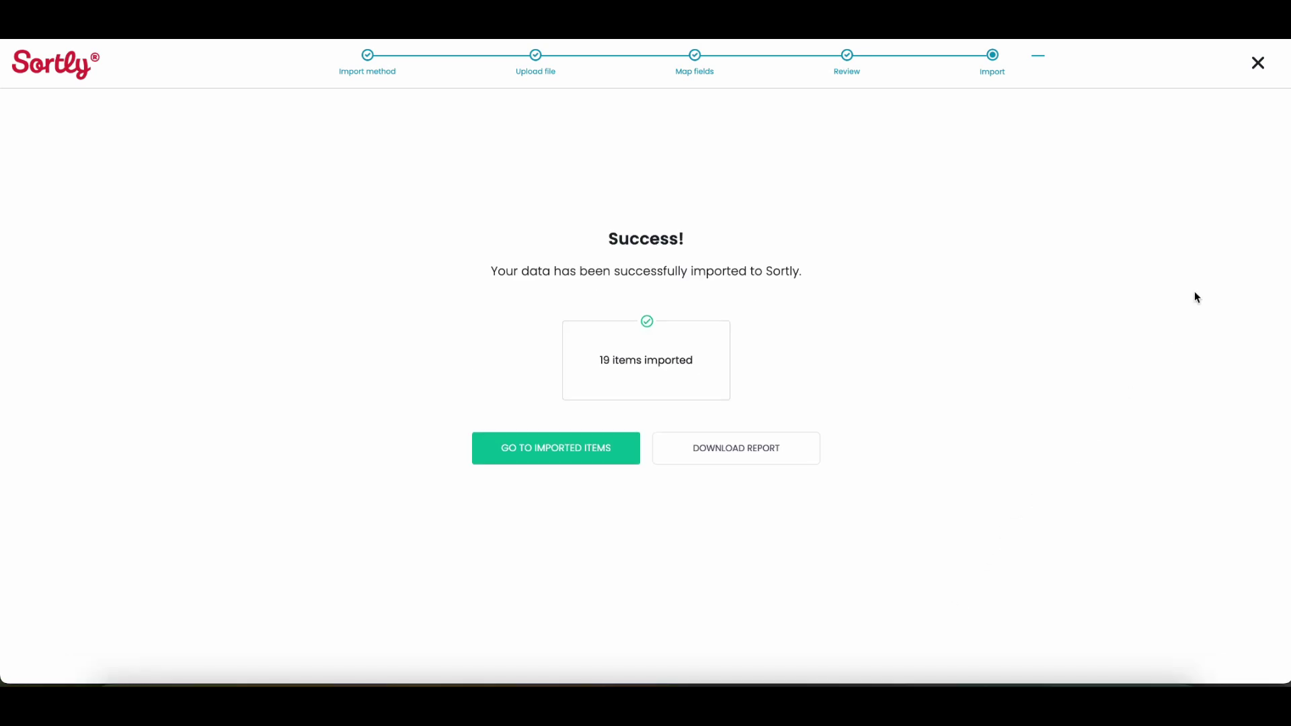
Step: Close the finished import wizard and return to the All Items page
{"action": "left_click", "coordinate": [1258, 64]}
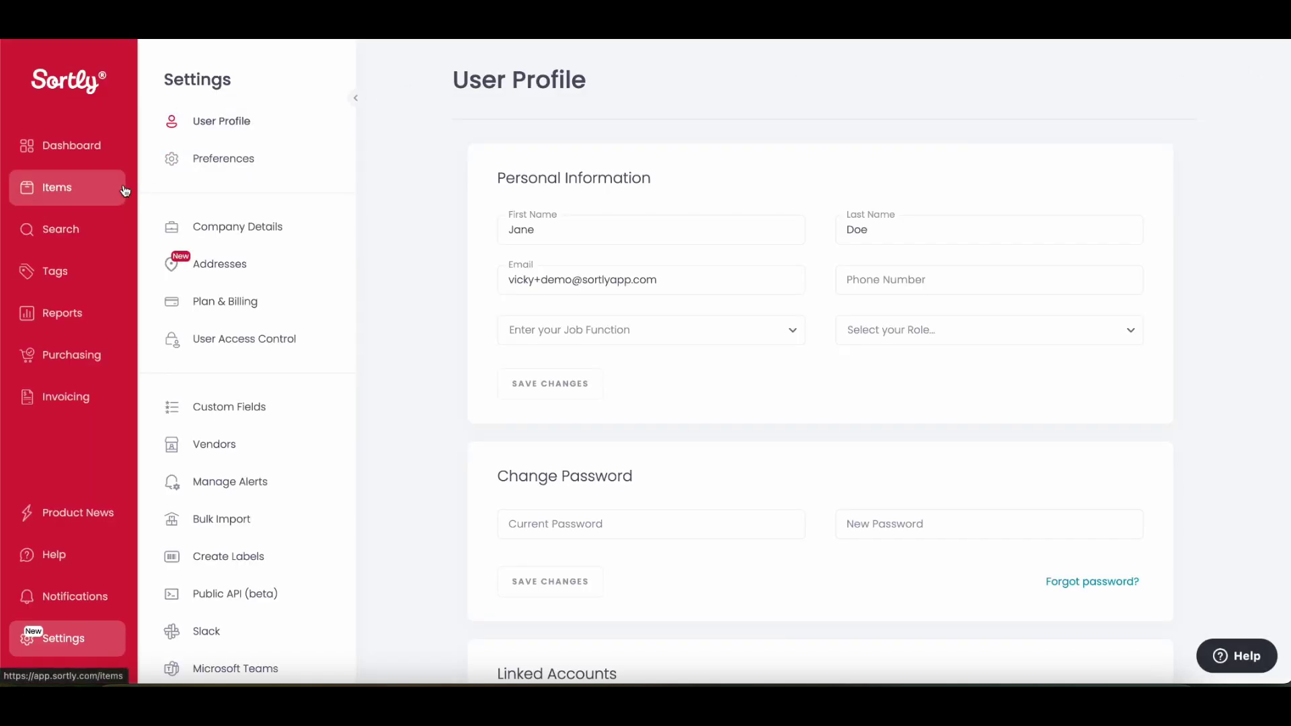
{"action": "left_click", "coordinate": [97, 195]}
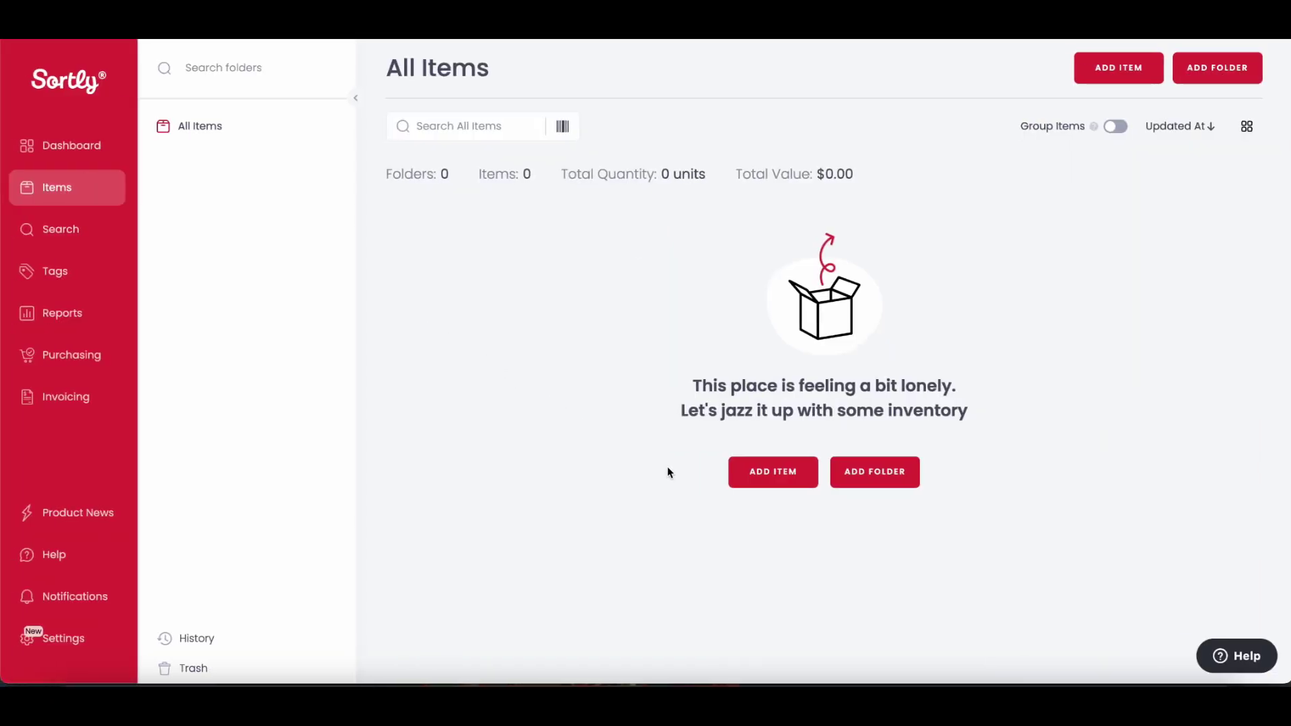
Step: Add a 'Current Inventory' folder tagged Main Warehouse, with an access-code note and a photo
{"action": "left_click", "coordinate": [890, 482]}
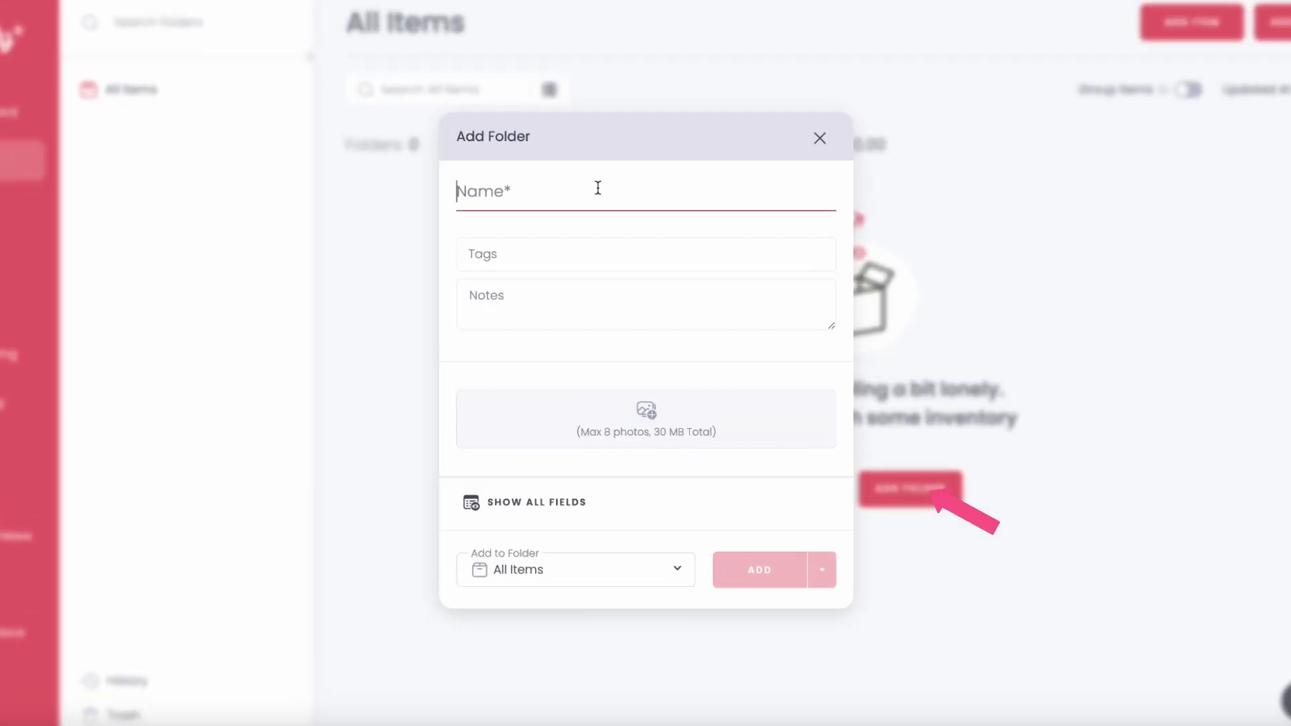
{"action": "type", "text": "Current Invento"}
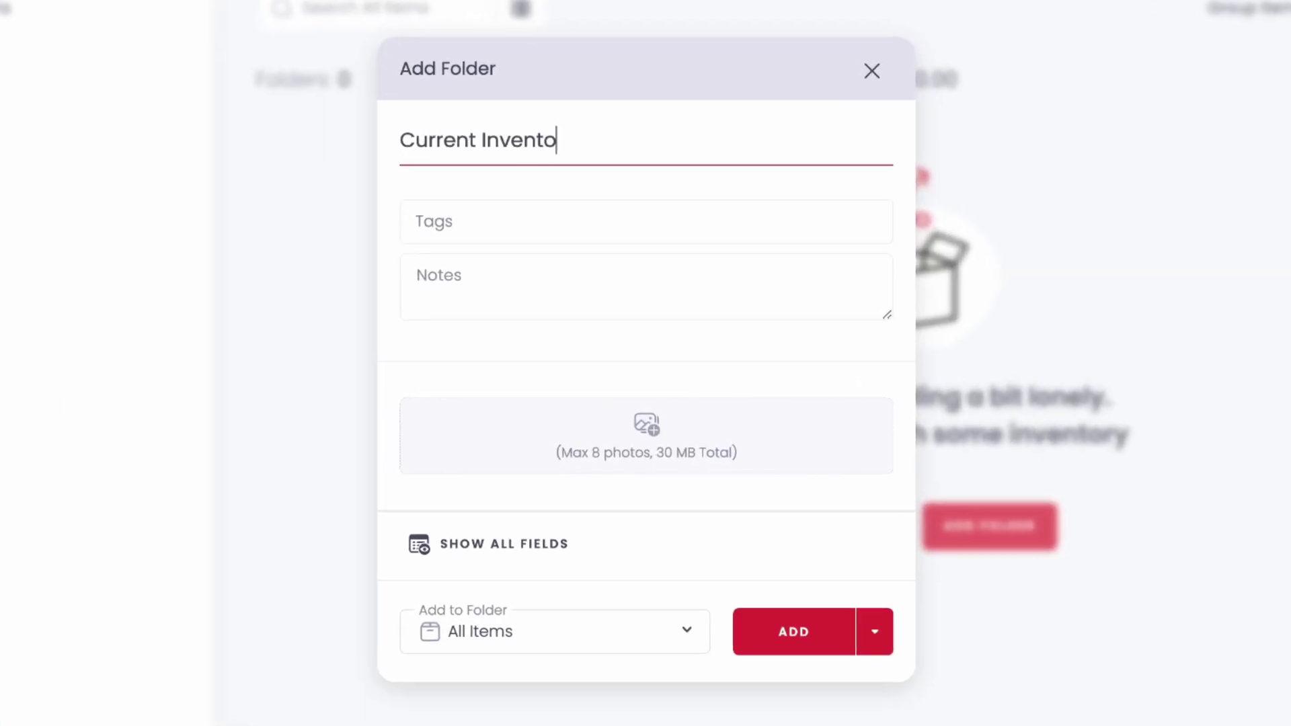
{"action": "type", "text": "ry"}
{"action": "left_click", "coordinate": [527, 219]}
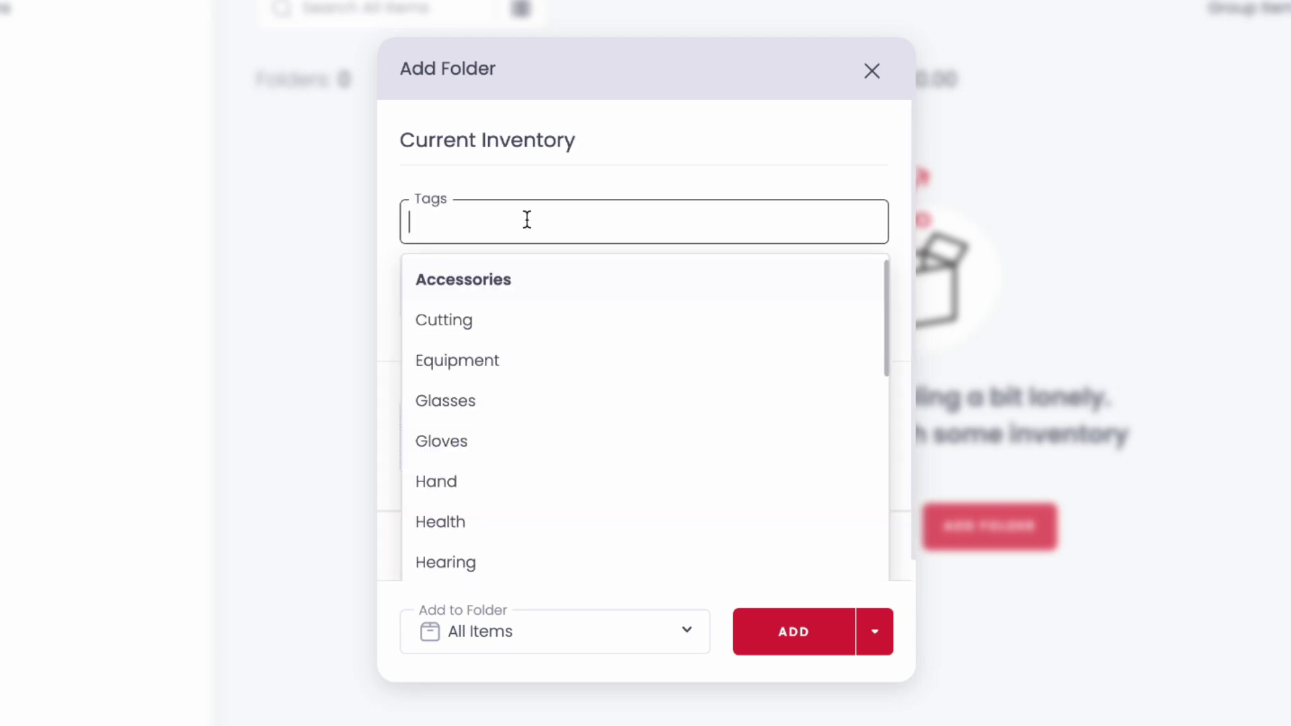
{"action": "type", "text": "Main"}
{"action": "left_click", "coordinate": [596, 279]}
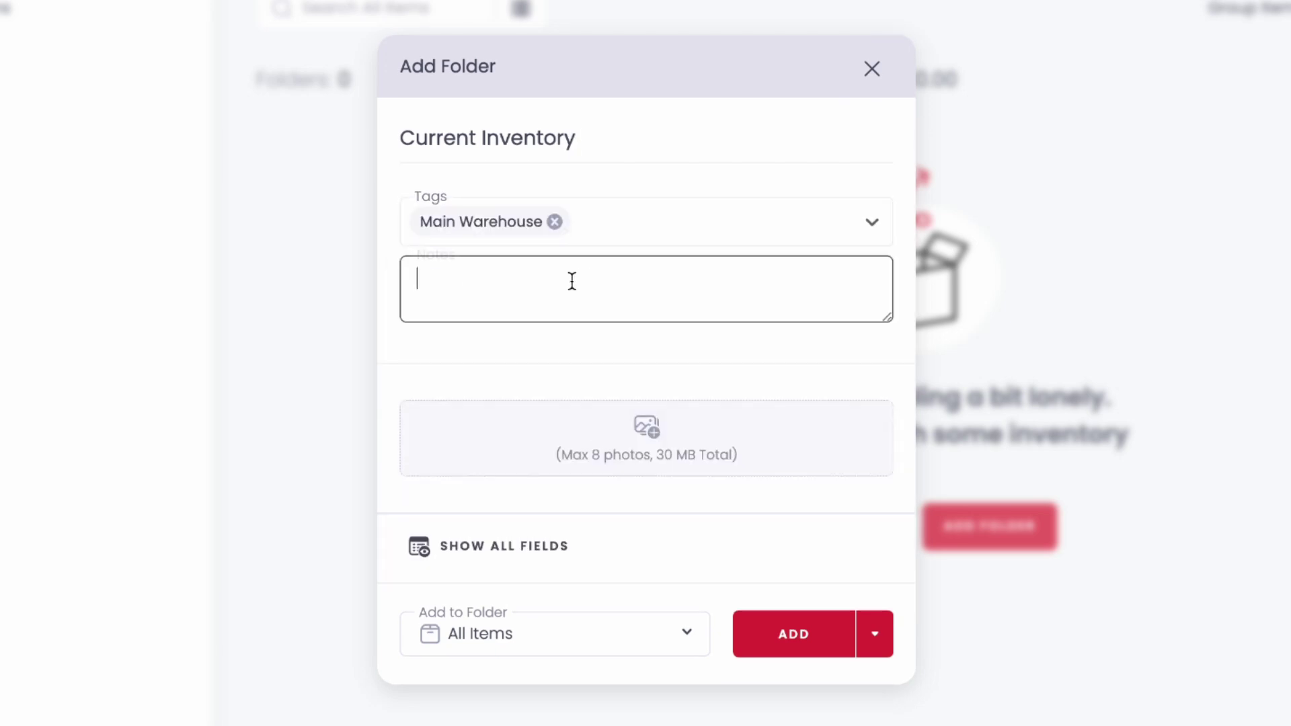
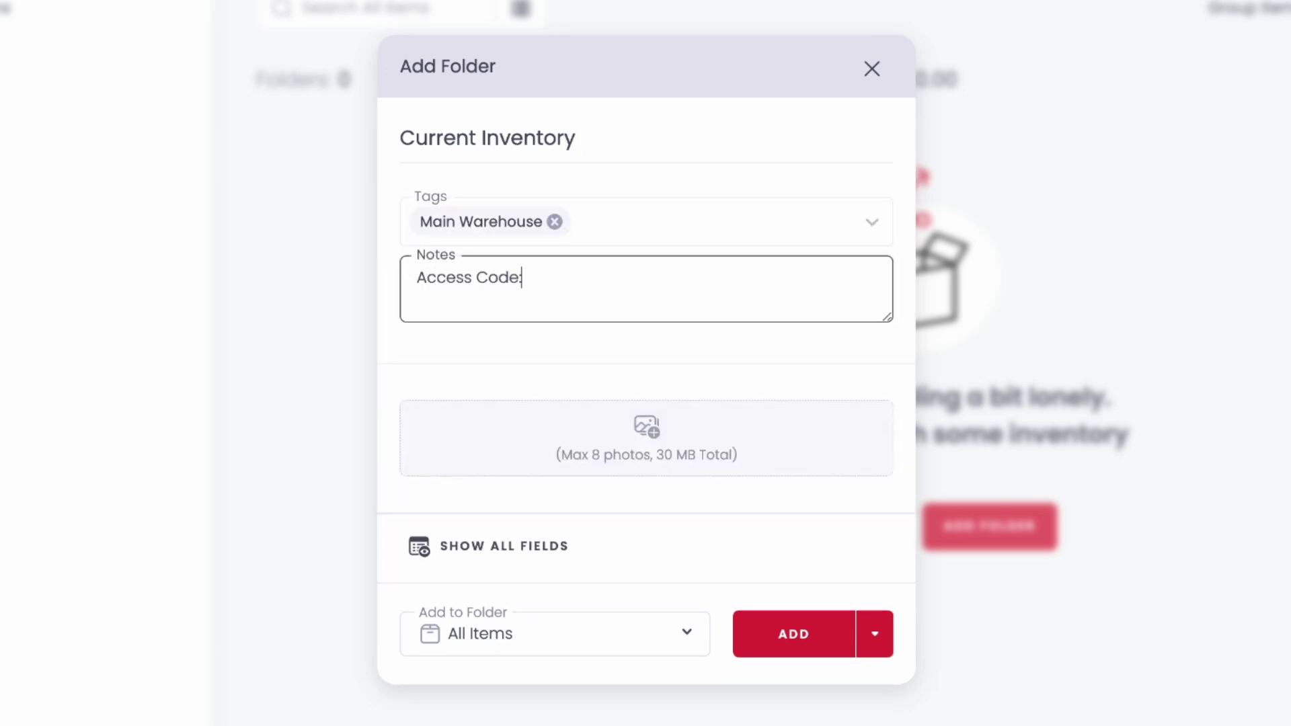
{"action": "left_click_drag", "start_coordinate": [1290, 482], "coordinate": [656, 461]}
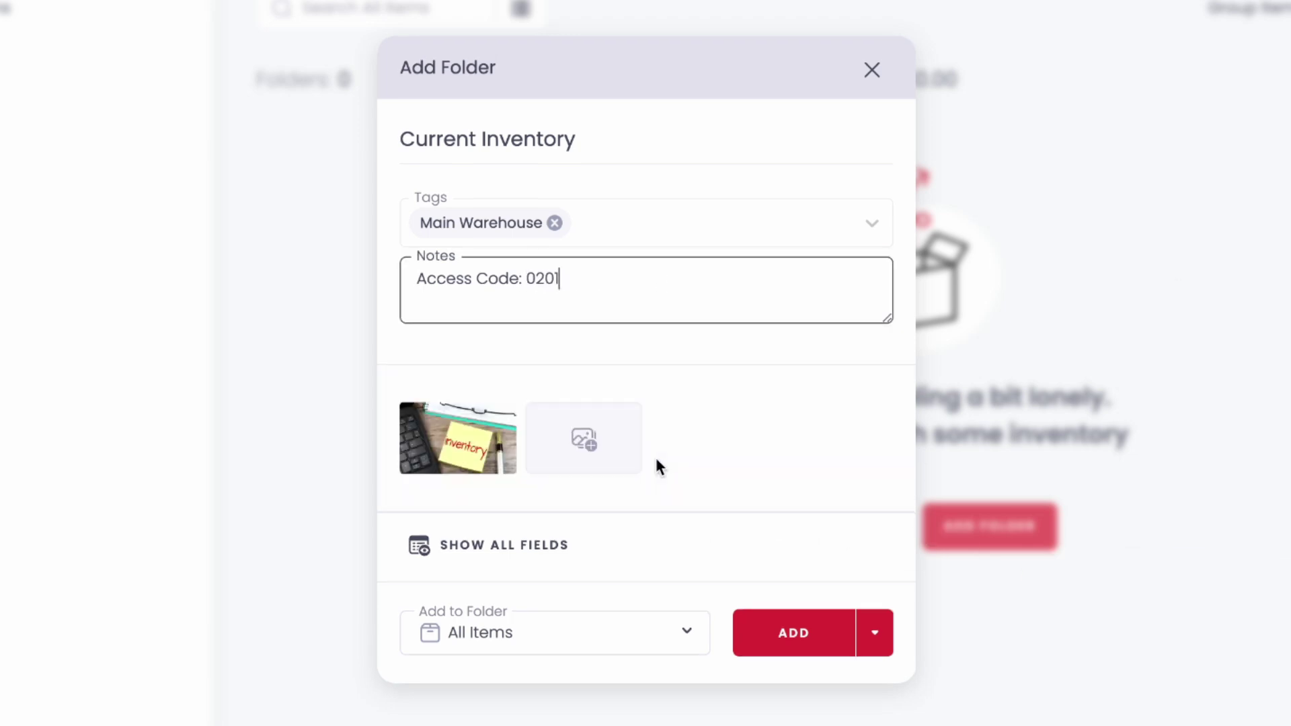
{"action": "left_click", "coordinate": [756, 647]}
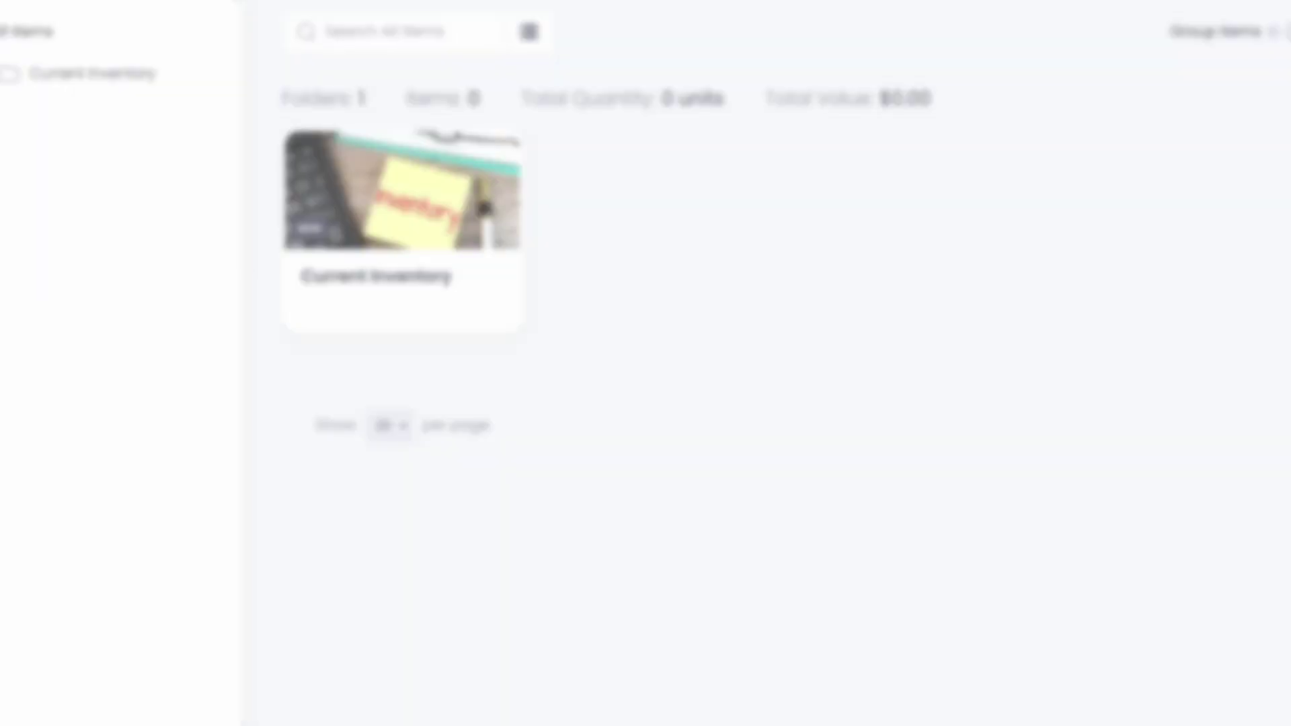
Step: Start a new item named Gloves with quantity 25 in Boxes
{"action": "left_click", "coordinate": [1108, 82]}
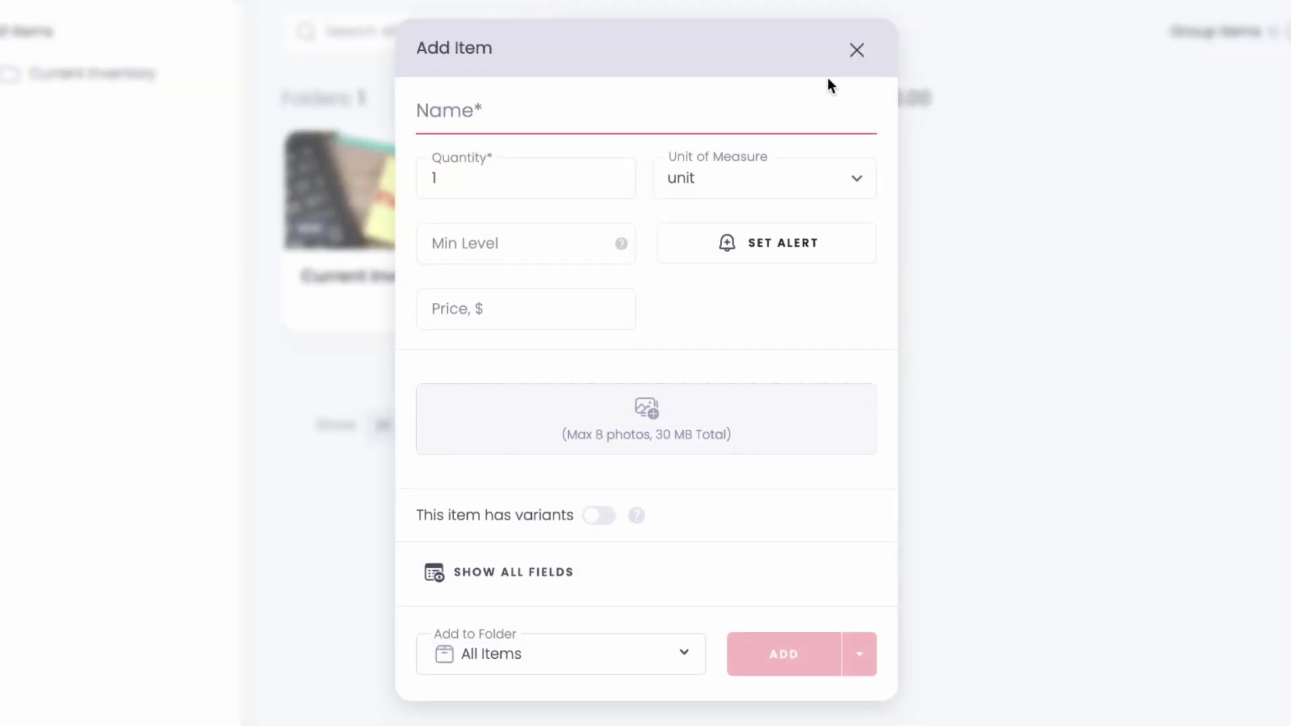
{"action": "left_click", "coordinate": [599, 112]}
{"action": "type", "text": "Gloves"}
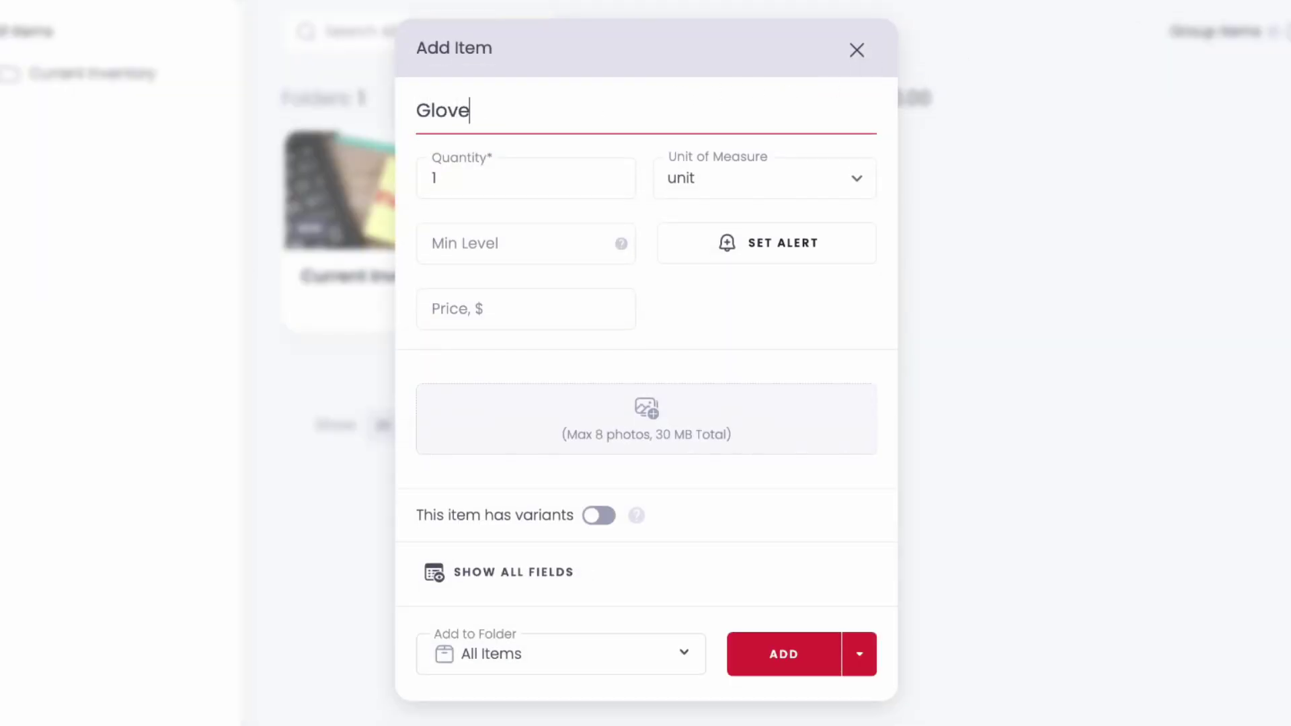
{"action": "left_click", "coordinate": [533, 185]}
{"action": "key", "text": "BackSpace"}
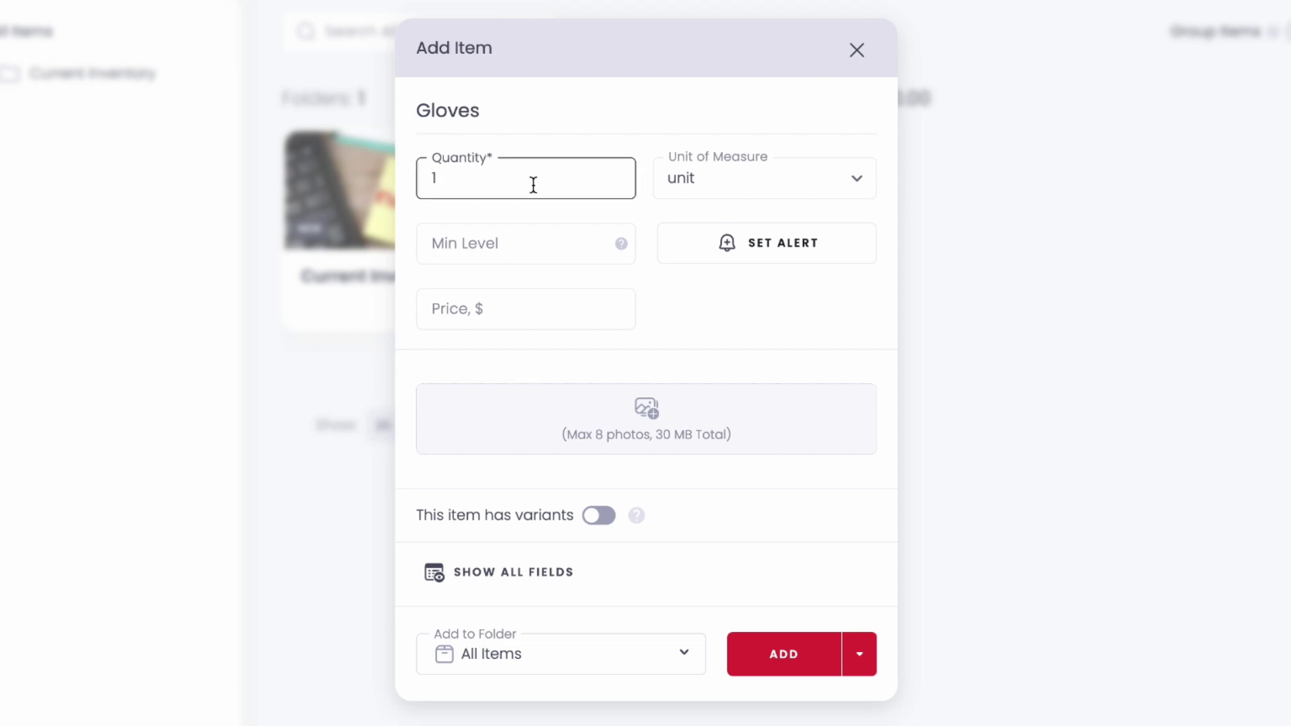
{"action": "type", "text": "25"}
{"action": "key", "text": "Tab"}
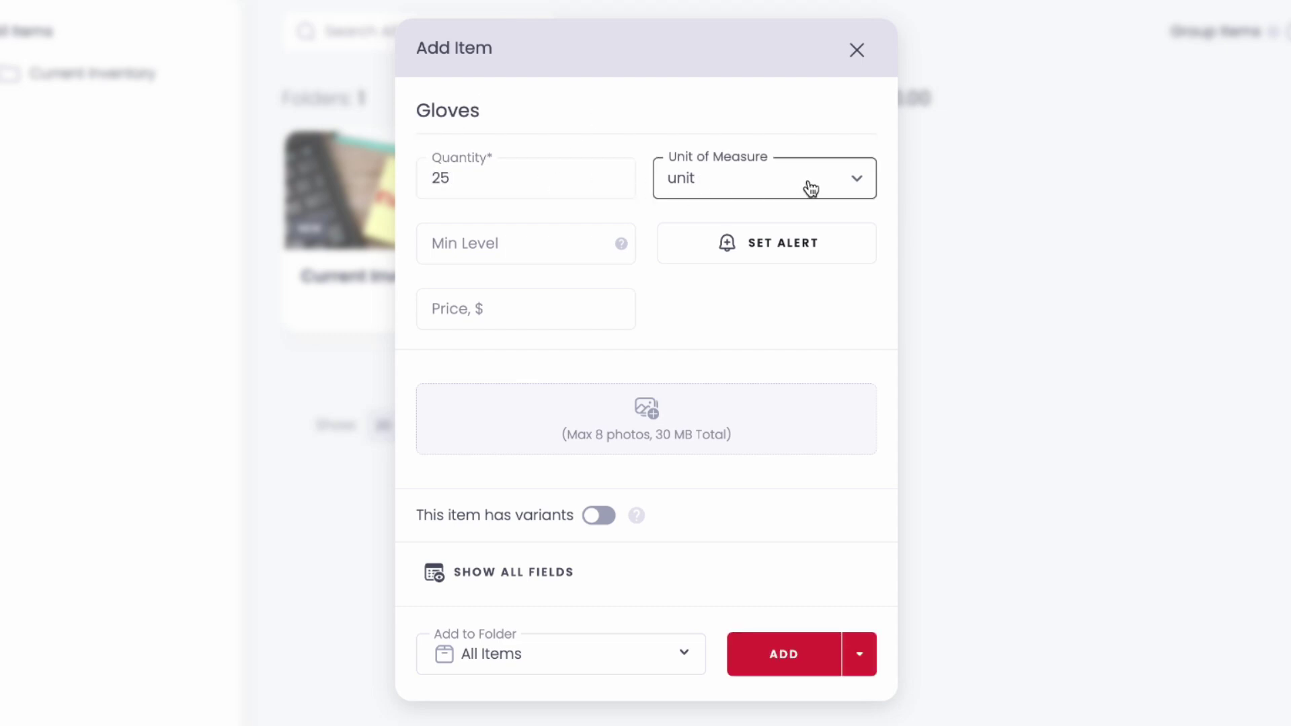
{"action": "left_click", "coordinate": [854, 180]}
{"action": "left_click", "coordinate": [804, 312]}
Step: Set Gloves' min level to 5, price to 10, and confirm a low-stock alert
{"action": "left_click", "coordinate": [542, 245]}
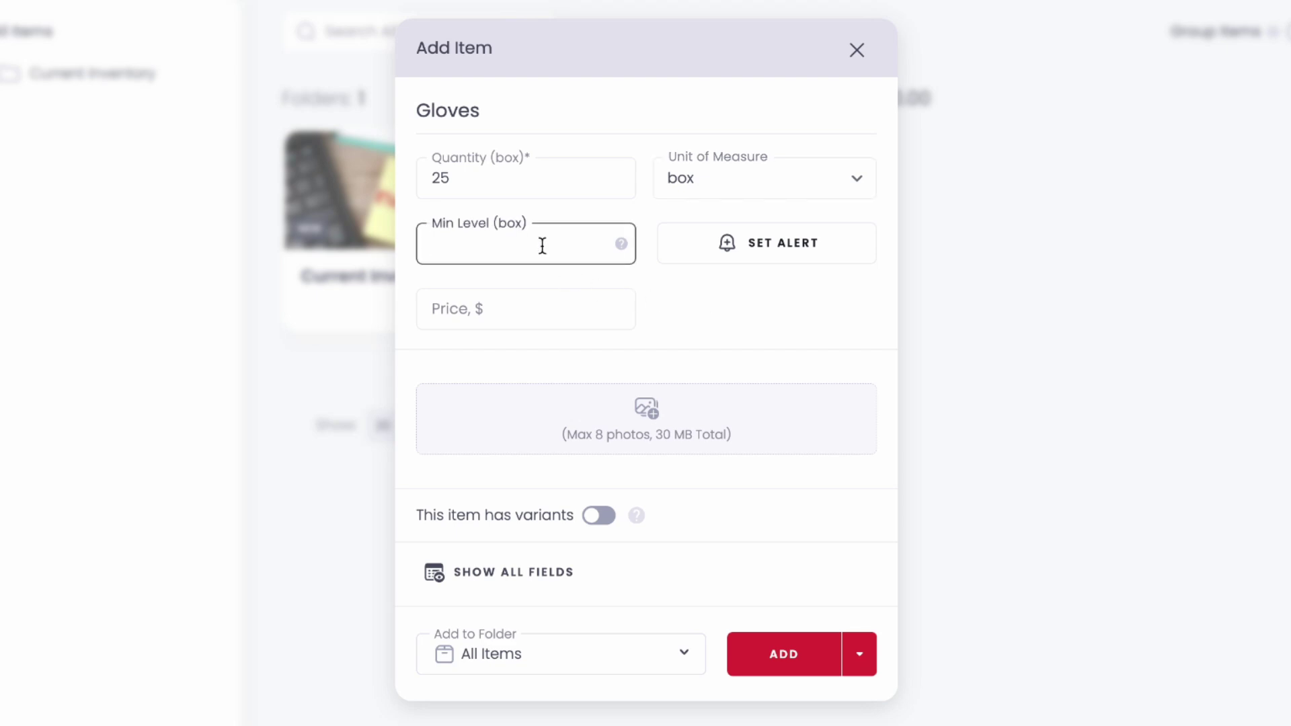
{"action": "type", "text": "5"}
{"action": "left_click", "coordinate": [533, 305]}
{"action": "type", "text": "10"}
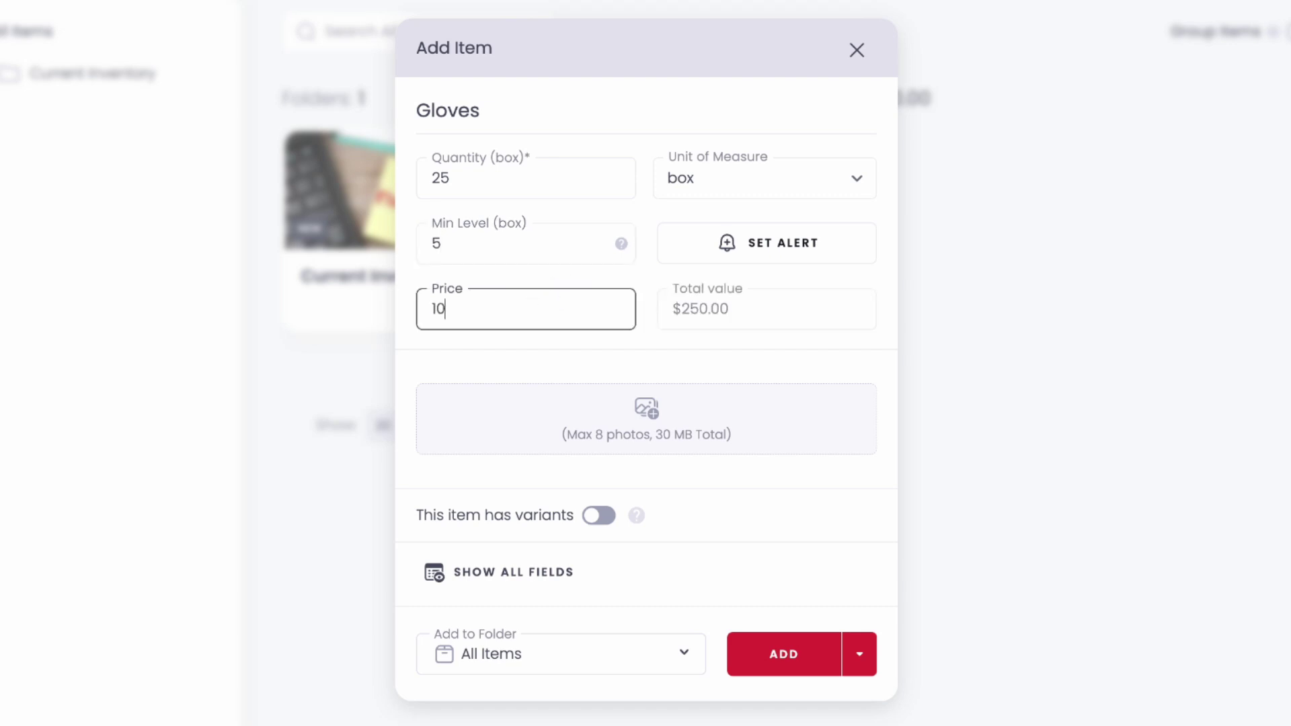
{"action": "left_click", "coordinate": [770, 256]}
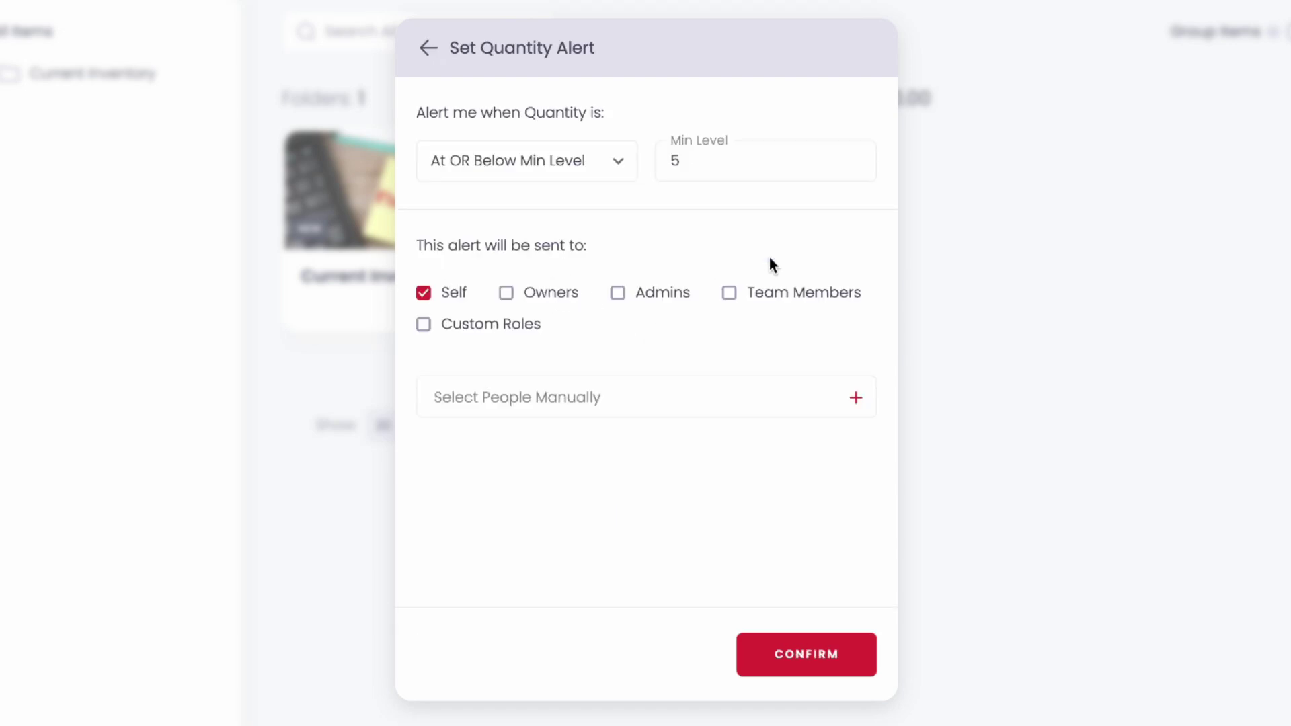
{"action": "left_click", "coordinate": [857, 676]}
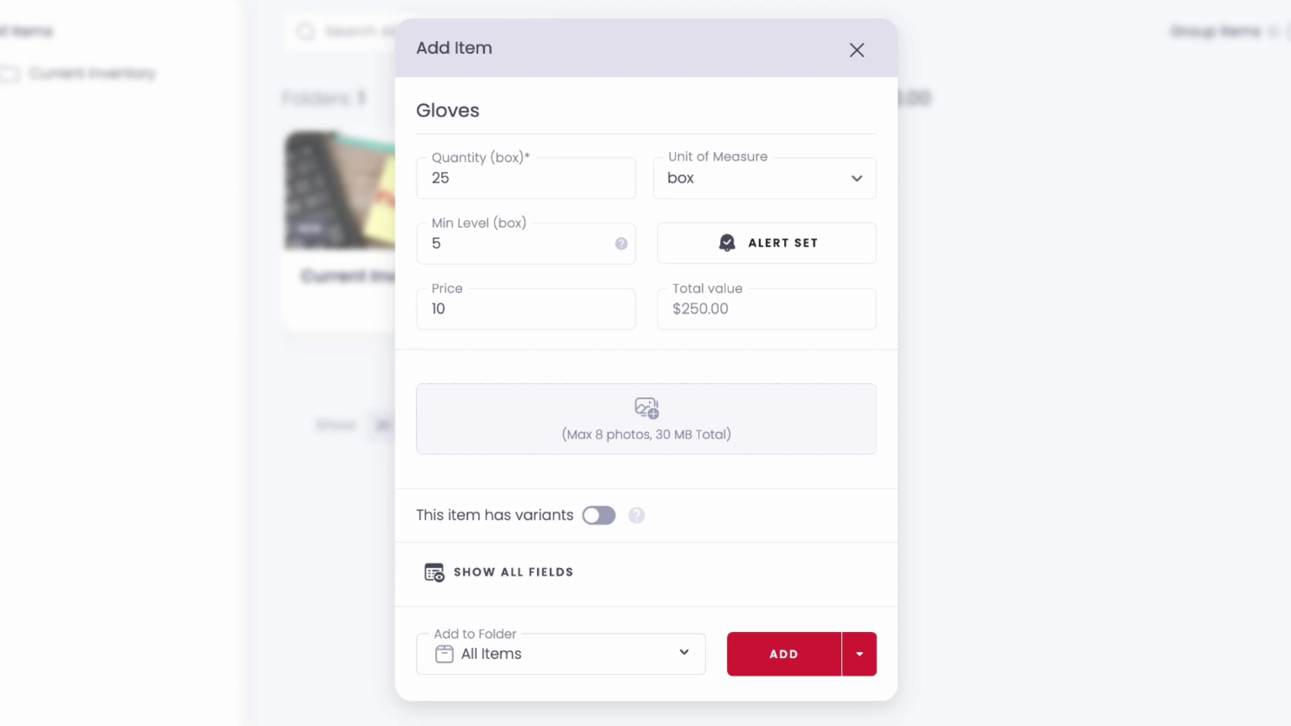
Step: Attach the gloves photo and remove the briefly enabled variants
{"action": "left_click_drag", "start_coordinate": [894, 394], "coordinate": [668, 418]}
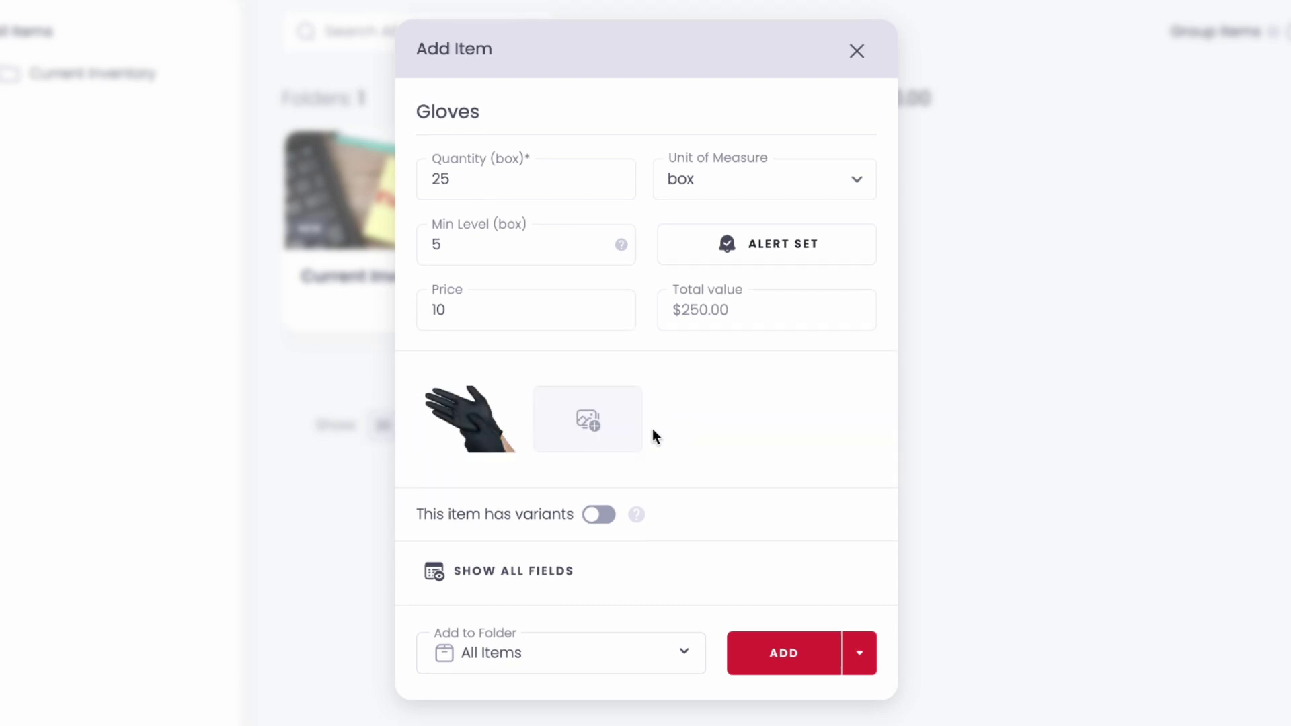
{"action": "left_click", "coordinate": [589, 515]}
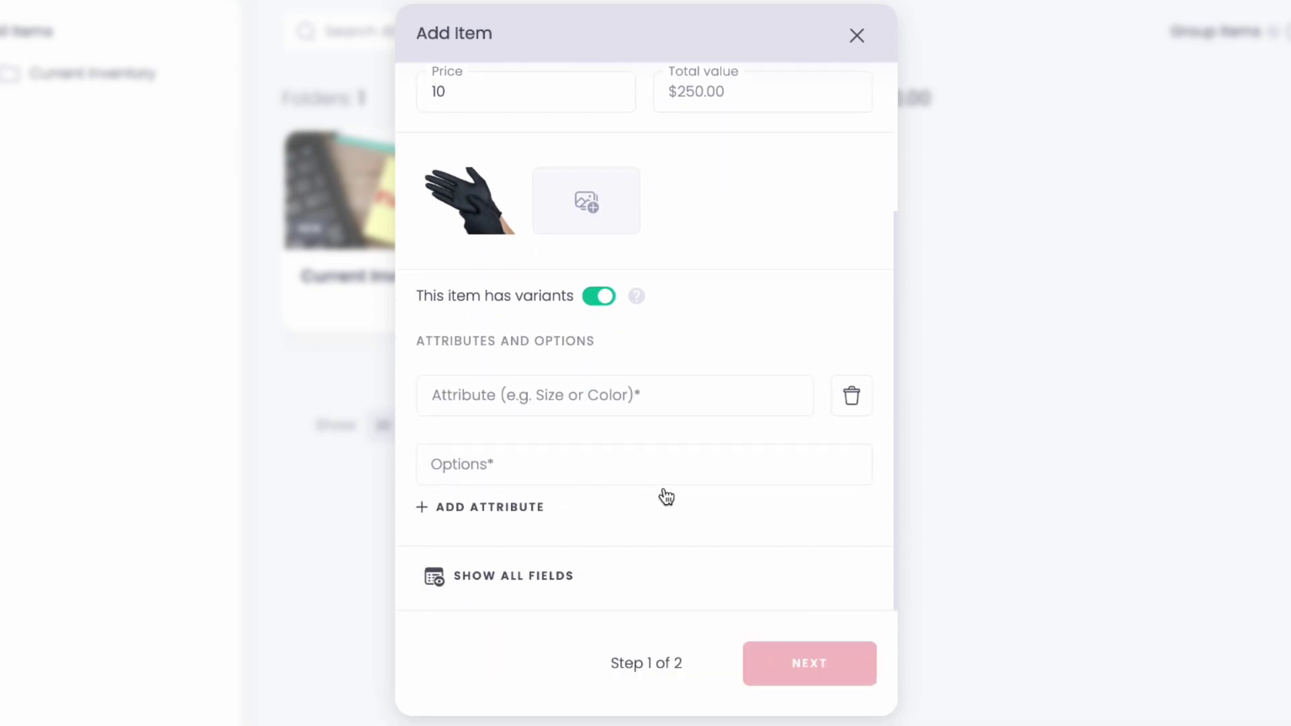
{"action": "left_click", "coordinate": [785, 410]}
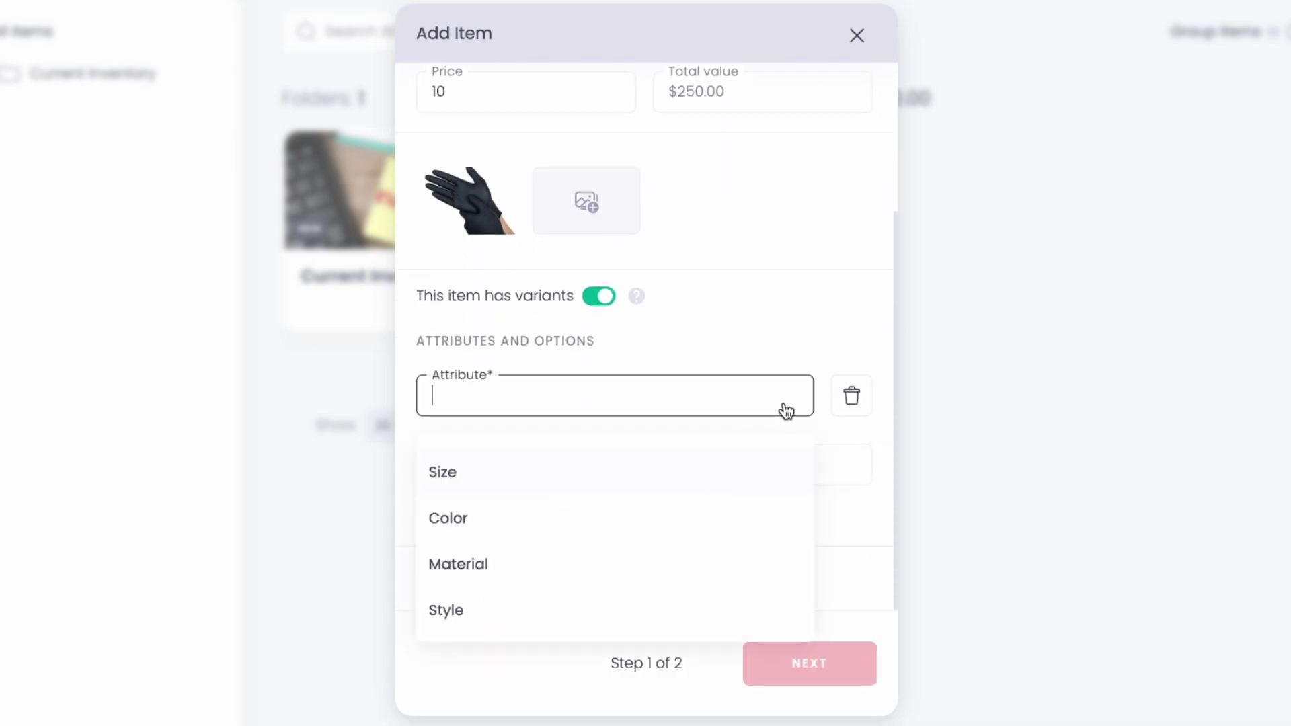
{"action": "left_click", "coordinate": [848, 396]}
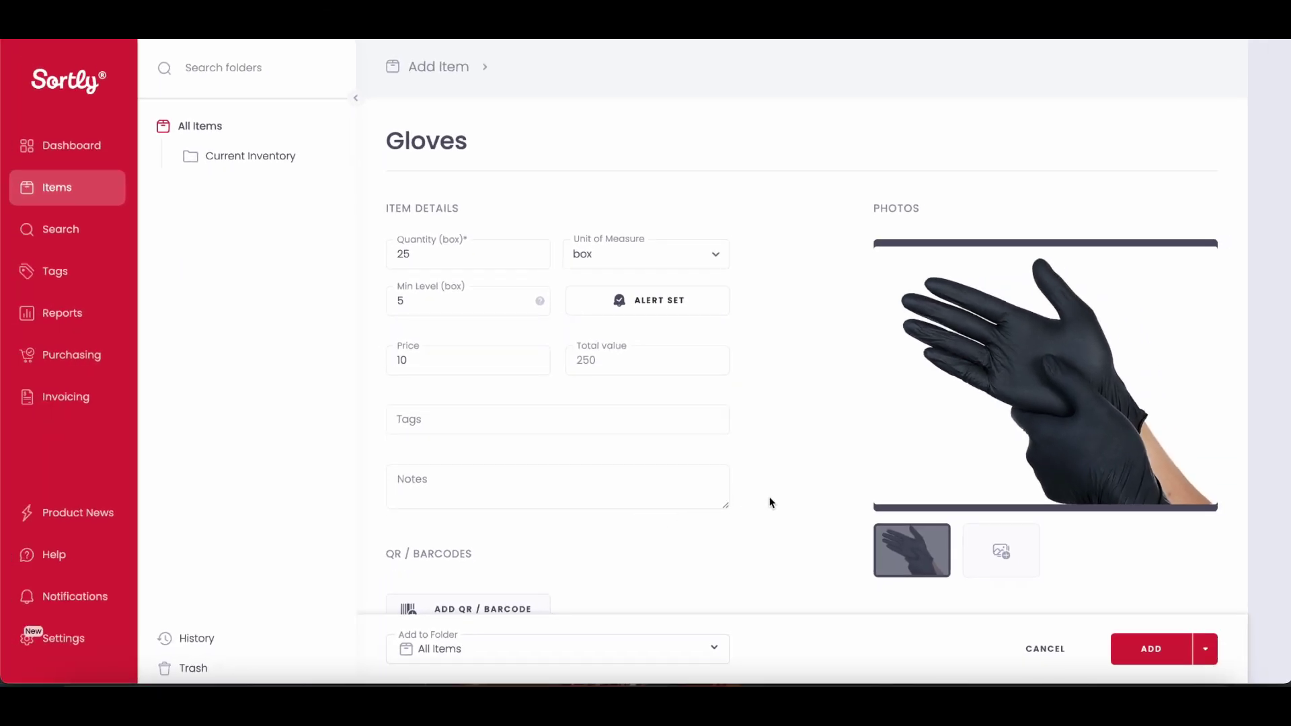
Step: Add a Purchase Date custom field to Gloves and set it to 01/01/2024
{"action": "scroll", "coordinate": [772, 503], "scroll_direction": "down", "scroll_amount": 3}
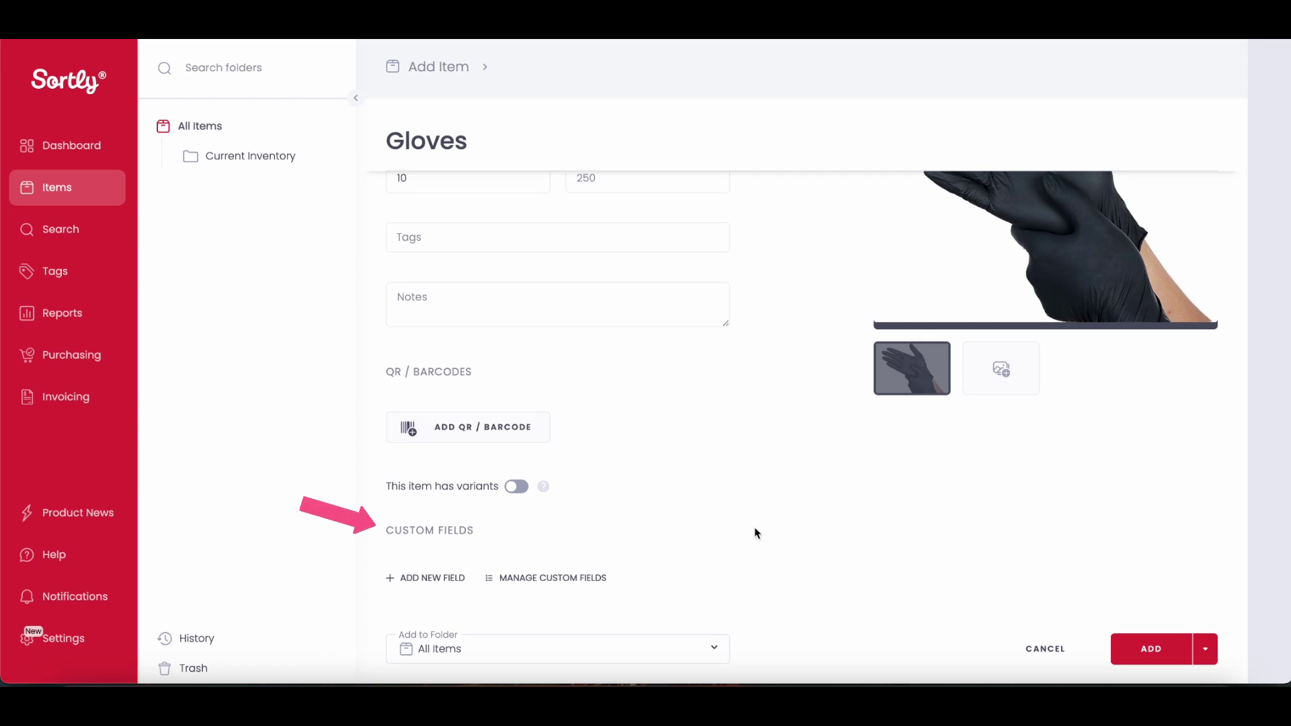
{"action": "left_click", "coordinate": [455, 584]}
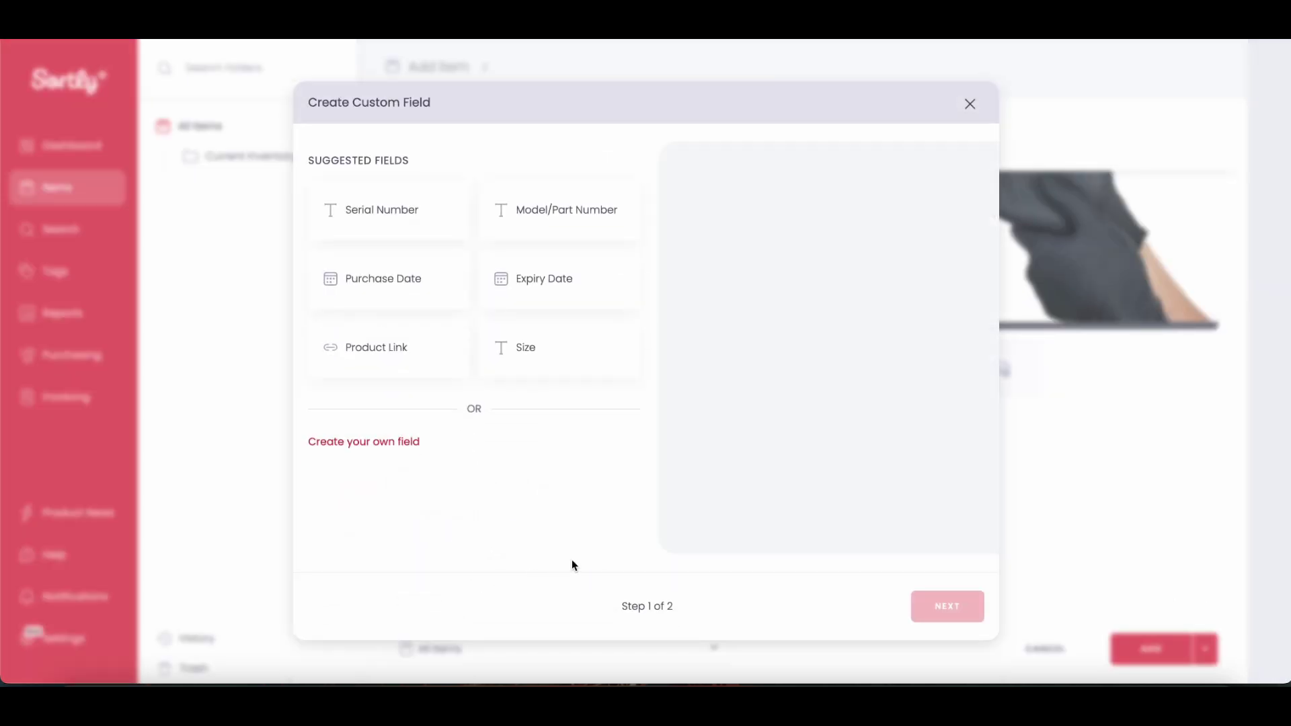
{"action": "left_click", "coordinate": [451, 299]}
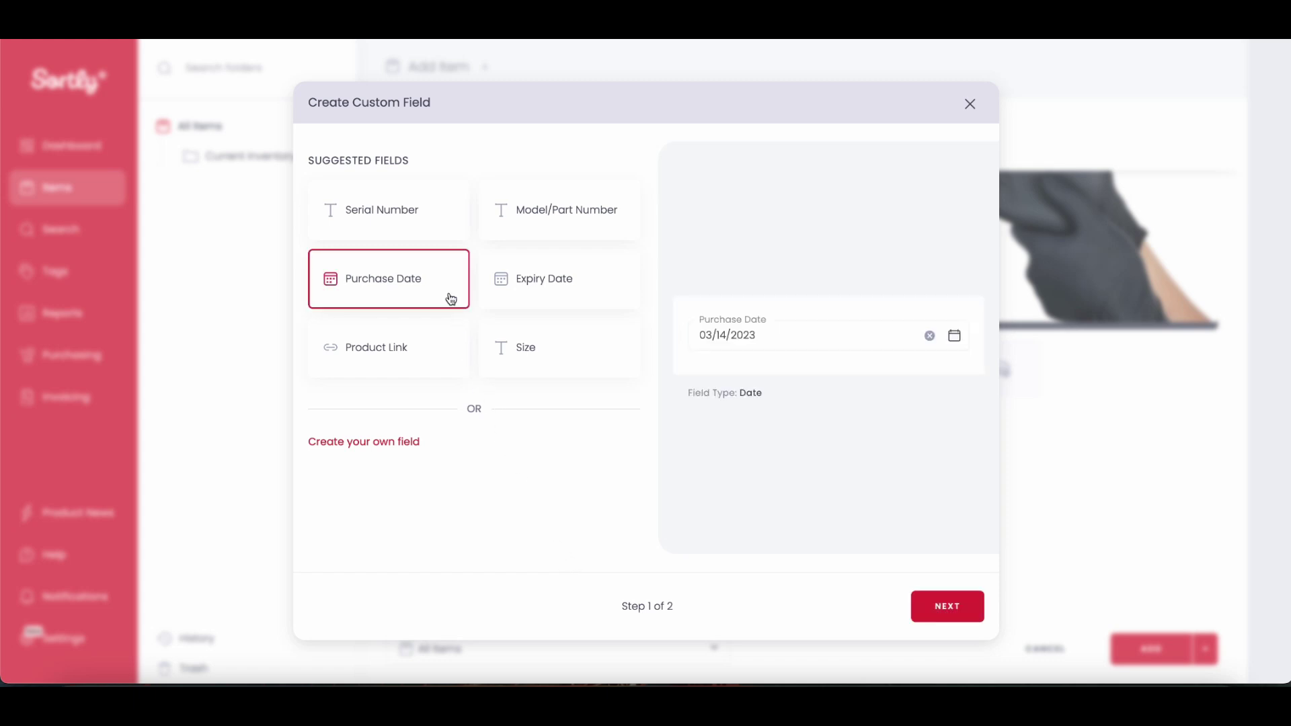
{"action": "left_click", "coordinate": [934, 618]}
{"action": "left_click", "coordinate": [934, 619]}
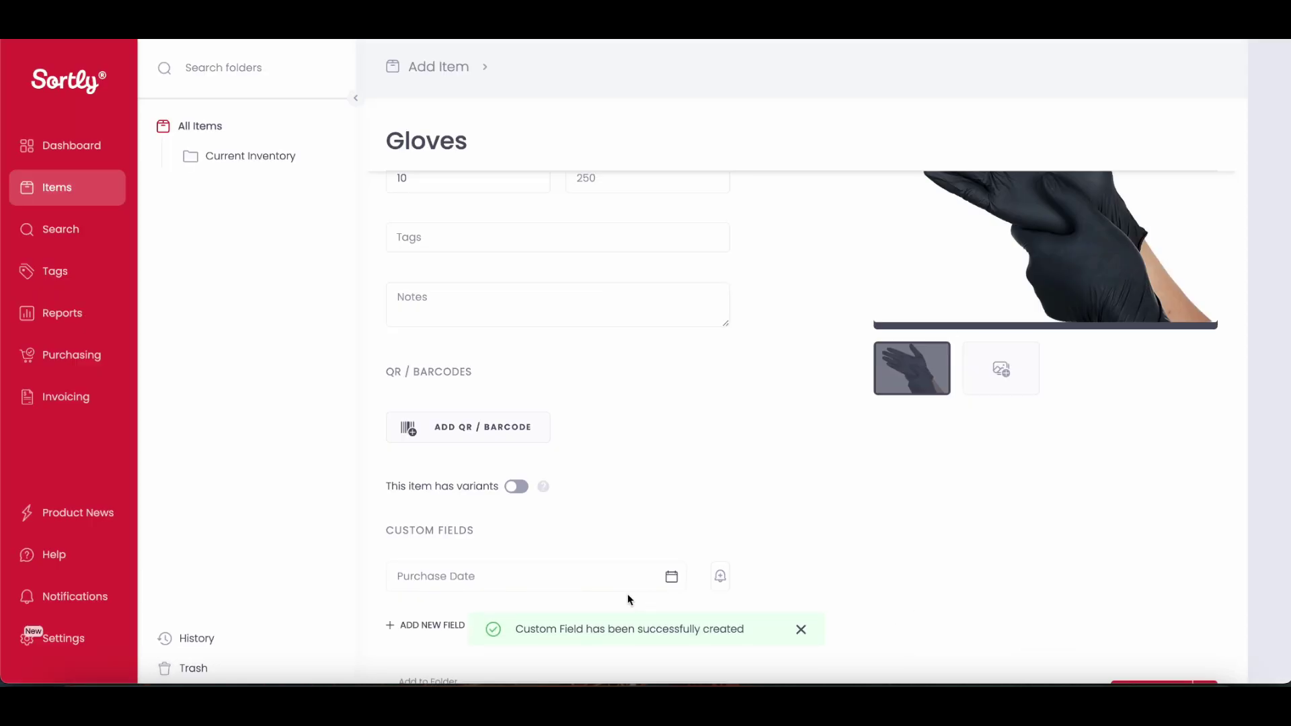
{"action": "left_click", "coordinate": [530, 582]}
{"action": "type", "text": "01/"}
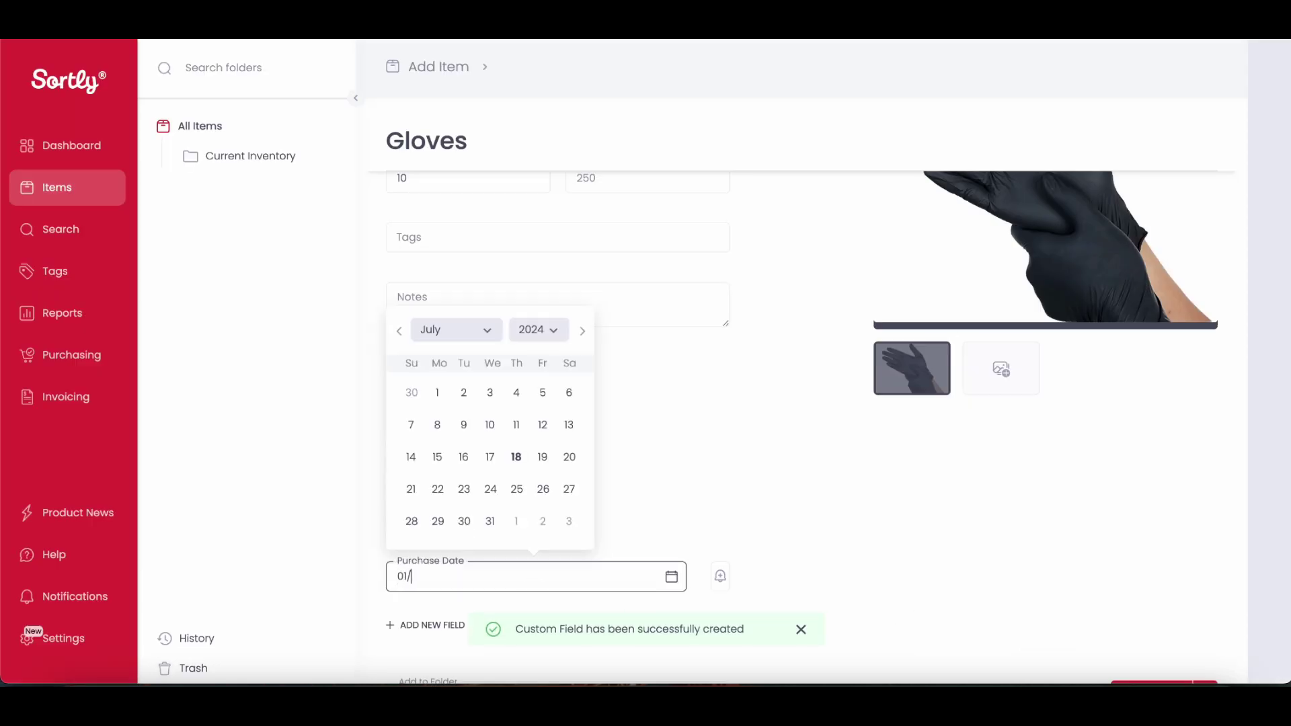
{"action": "type", "text": "01/2024"}
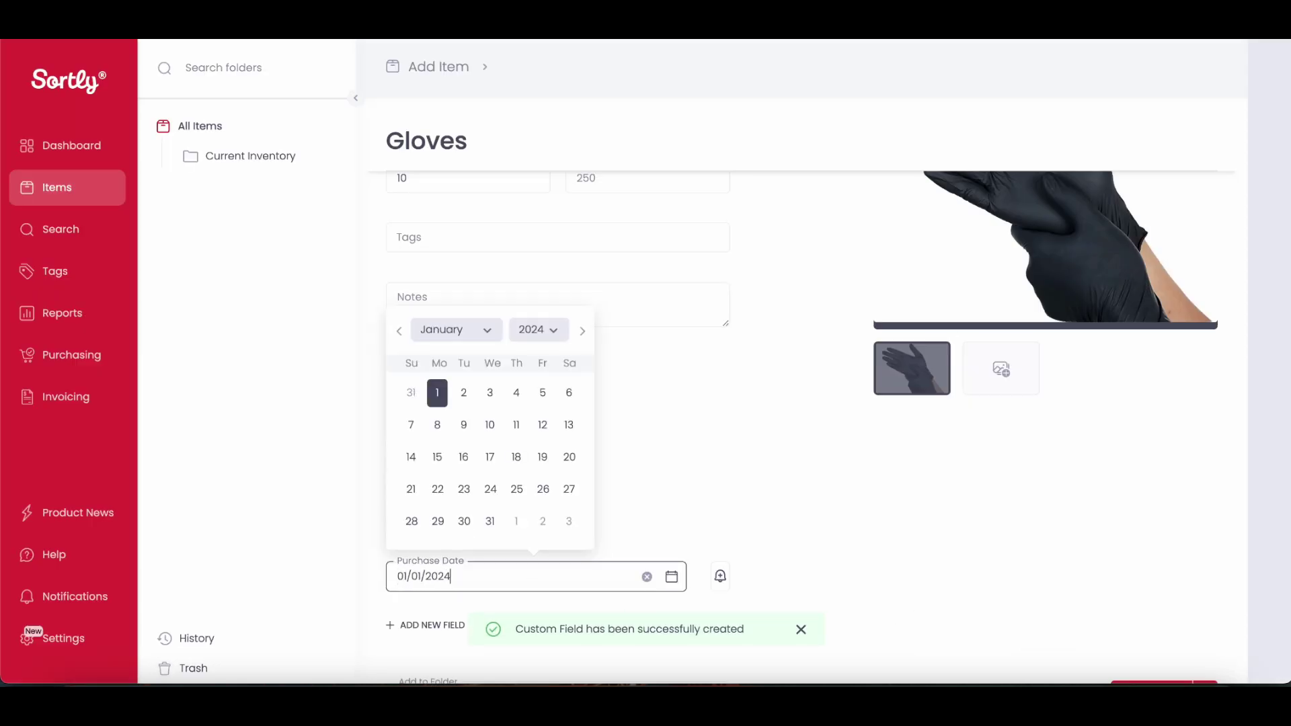
{"action": "left_click", "coordinate": [850, 578]}
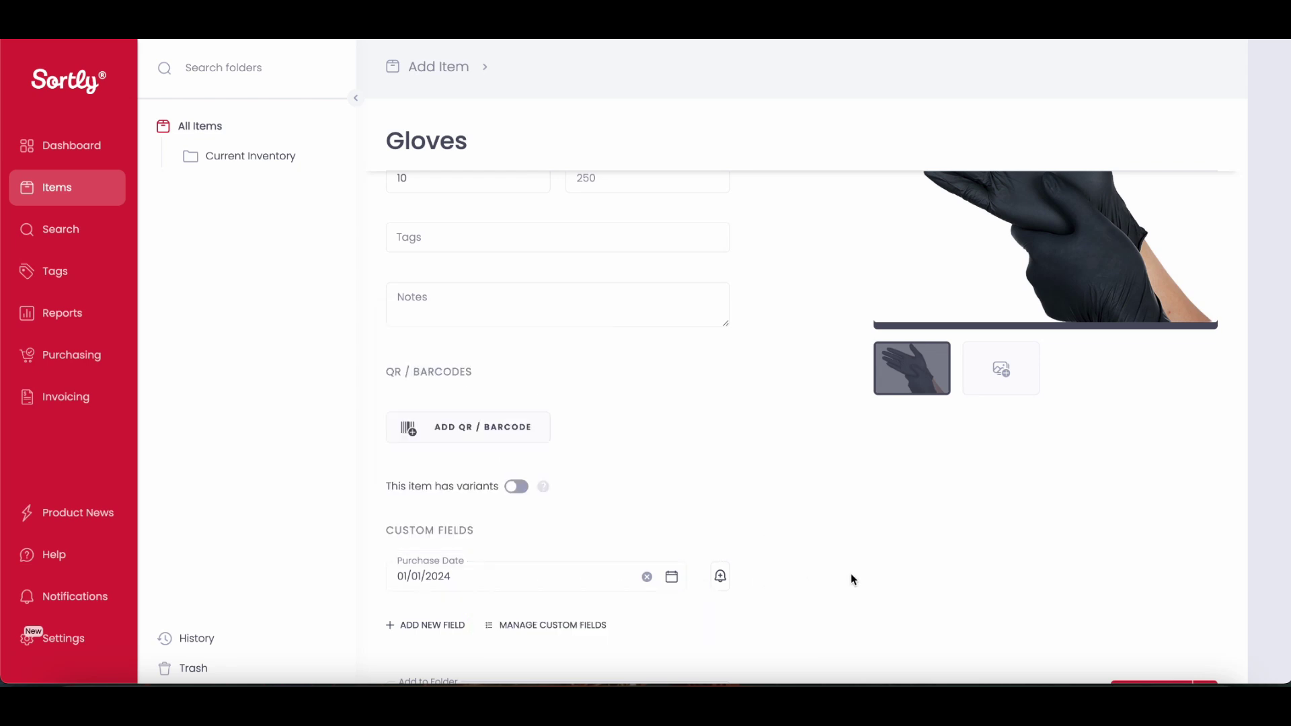
Step: Place Gloves in the Current Inventory folder and create the item
{"action": "scroll", "coordinate": [851, 580], "scroll_direction": "down", "scroll_amount": 1}
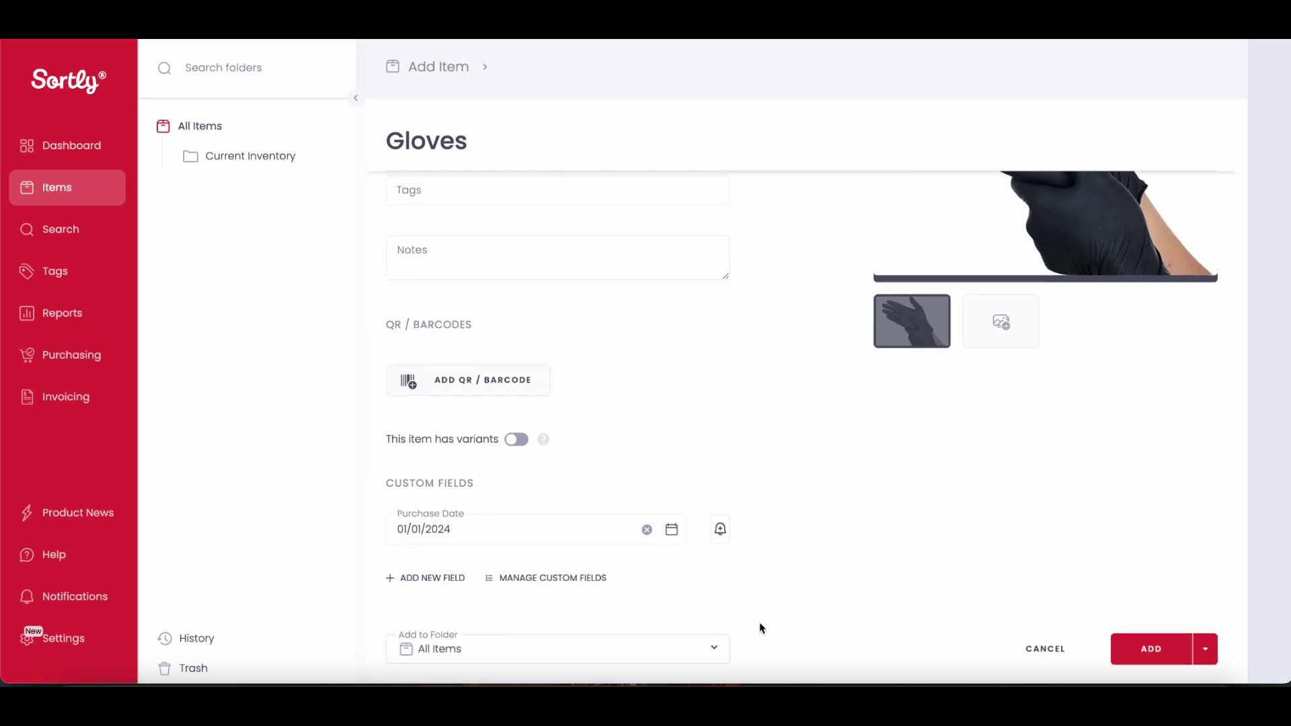
{"action": "left_click", "coordinate": [715, 650]}
{"action": "left_click", "coordinate": [805, 202]}
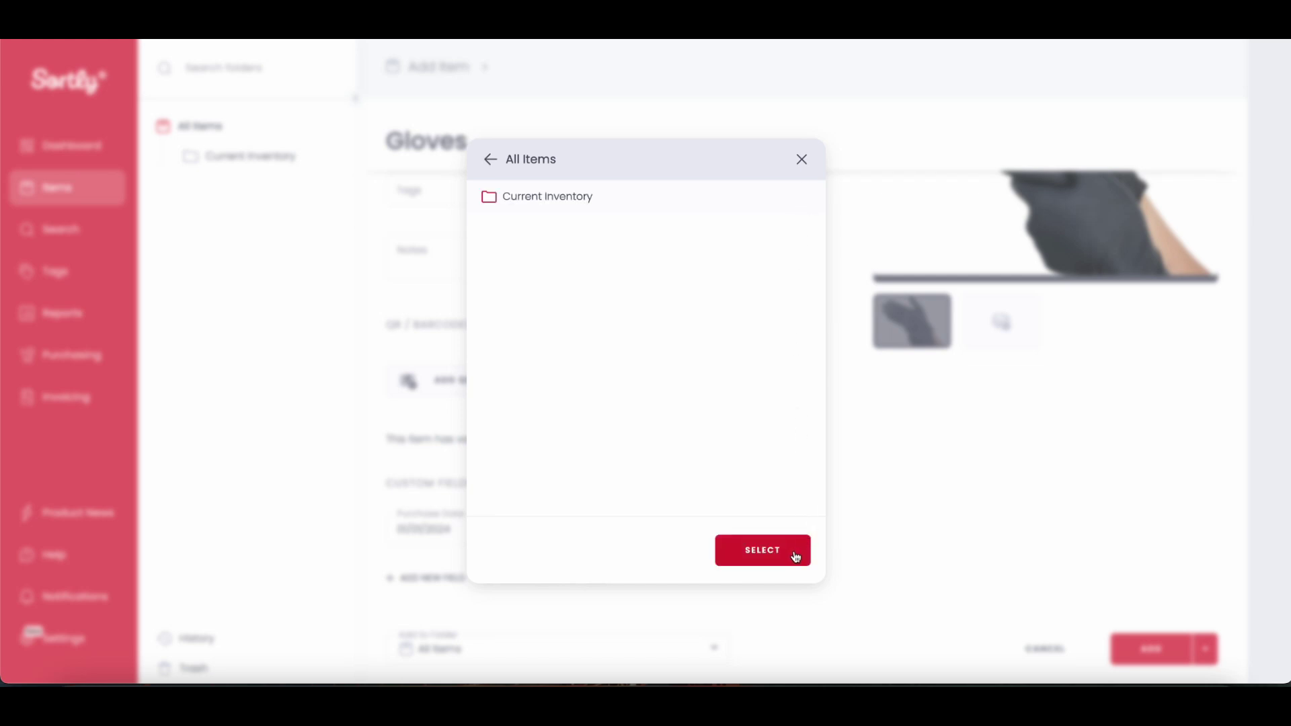
{"action": "left_click", "coordinate": [799, 553]}
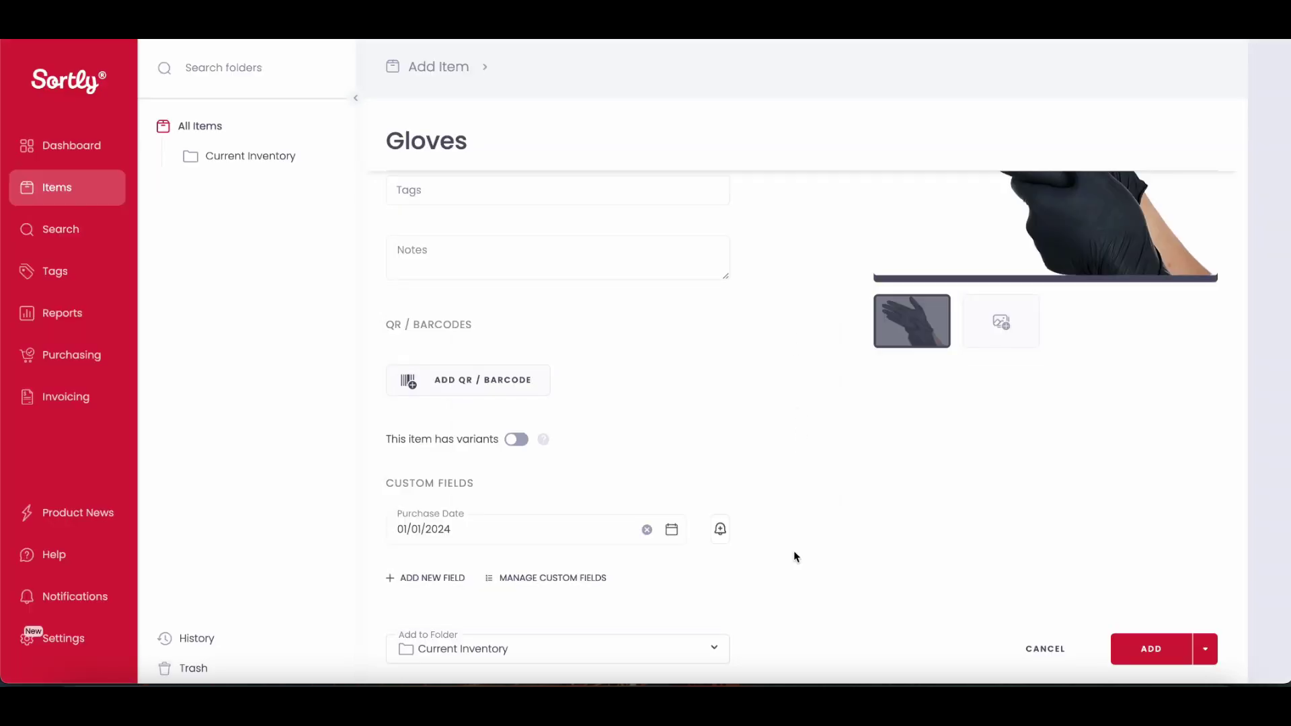
{"action": "left_click", "coordinate": [1128, 649]}
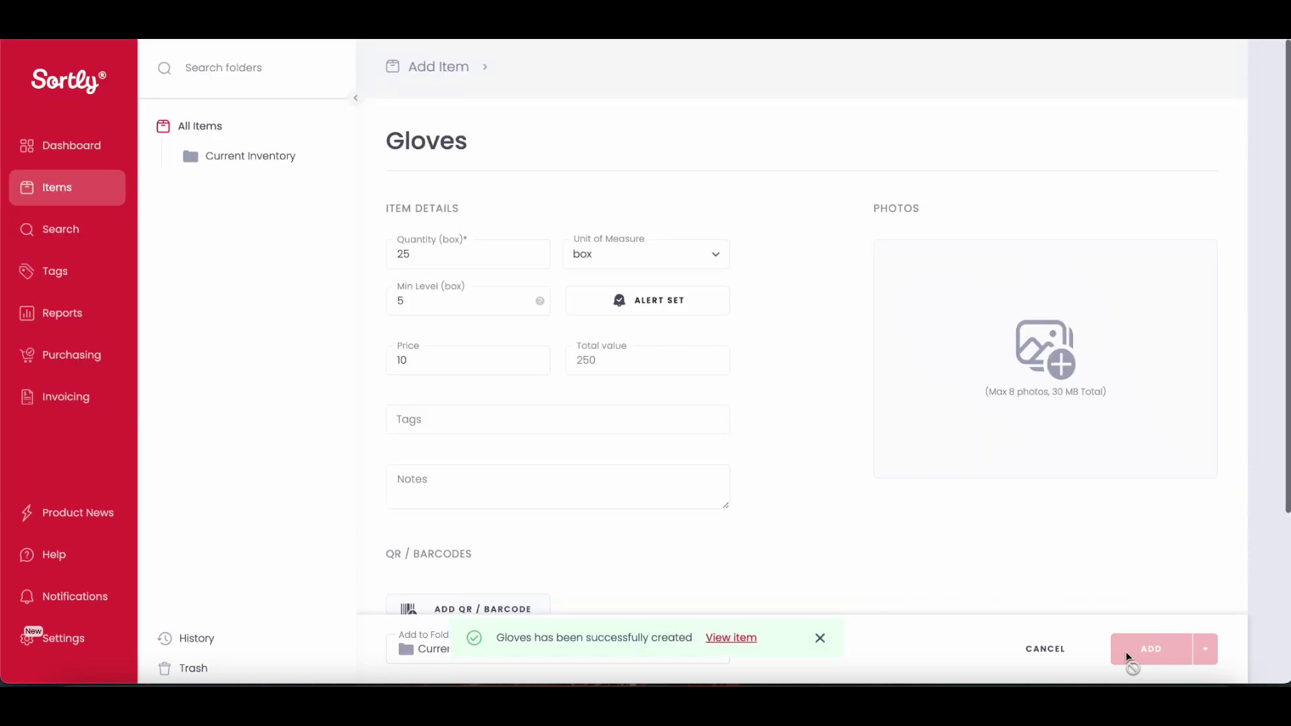